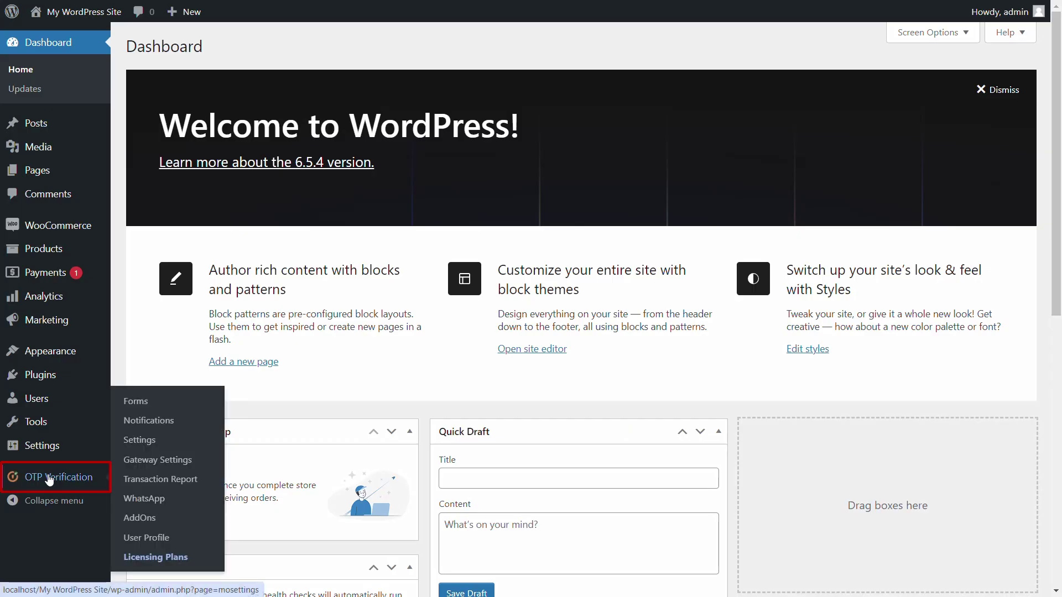
Search the OTP Verification forms for WooCommerce and open the matching login form.
left_click(50, 479)
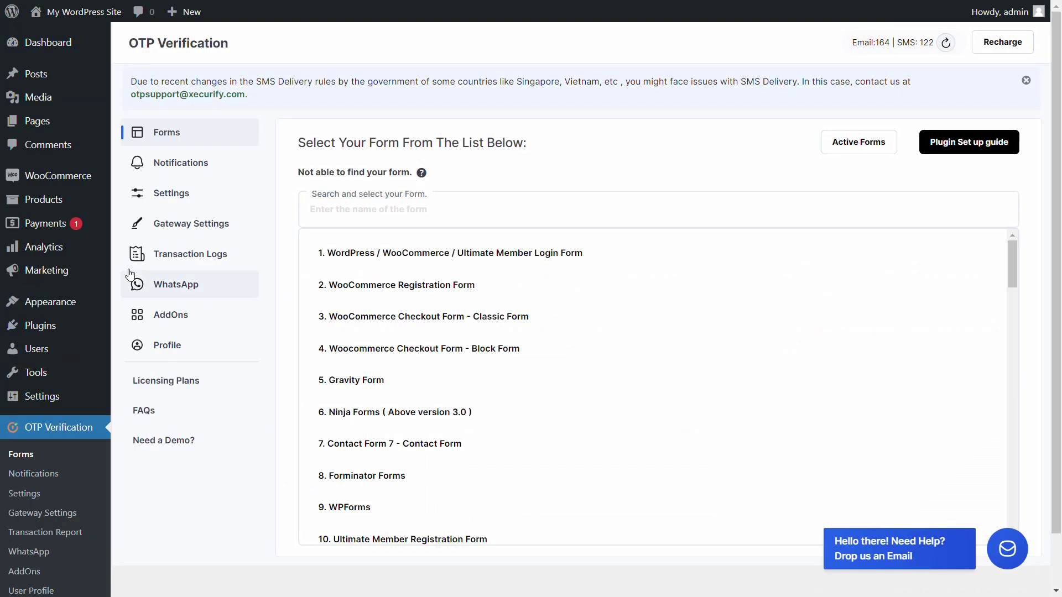
left_click(332, 209)
type("WooCommerce")
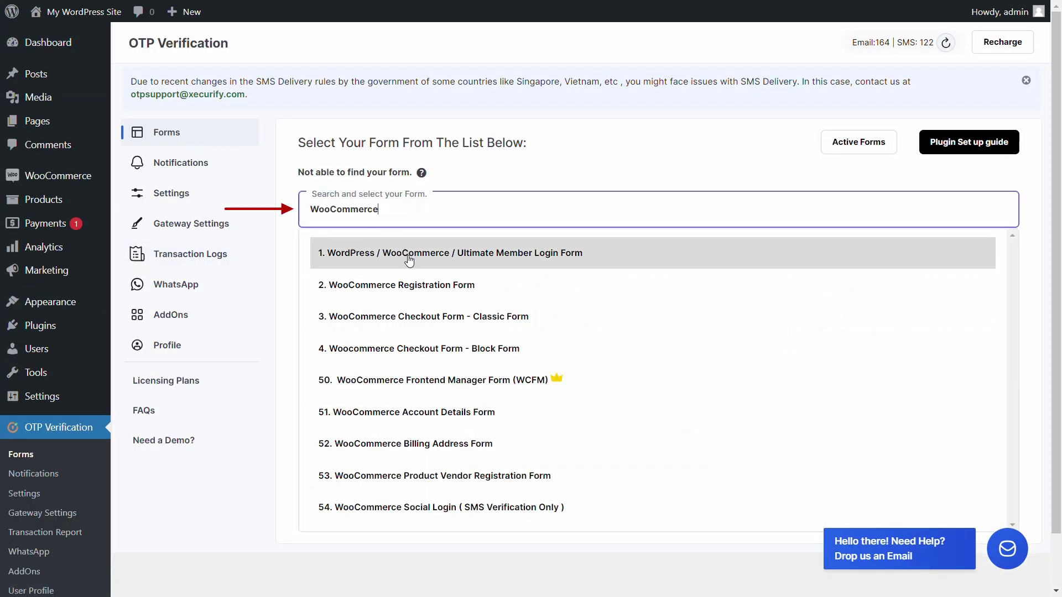
left_click(409, 255)
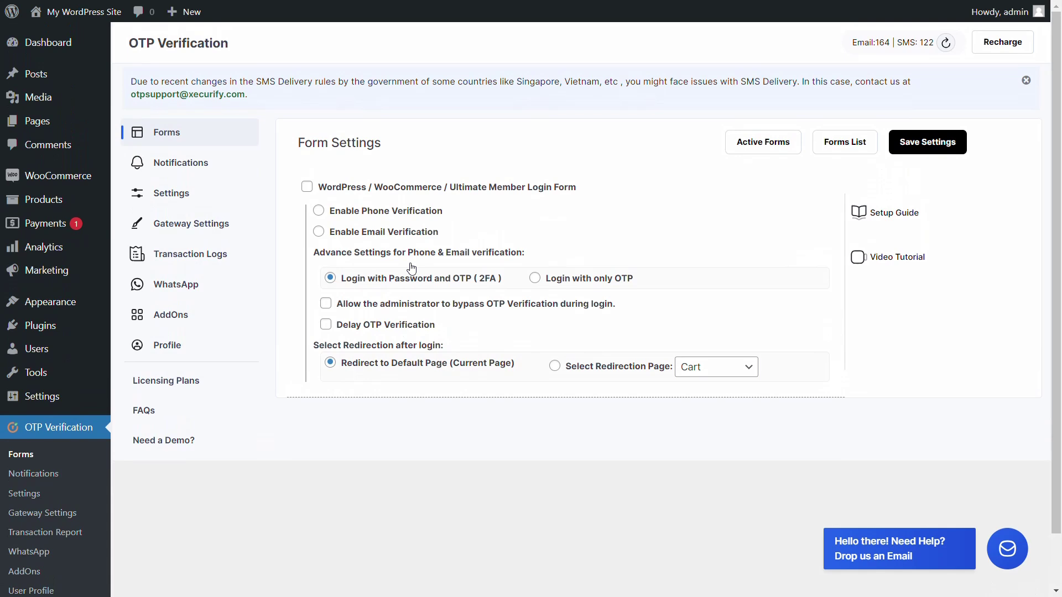
Adjust the WooCommerce login form options, paste in a value, and save the settings.
left_click(307, 188)
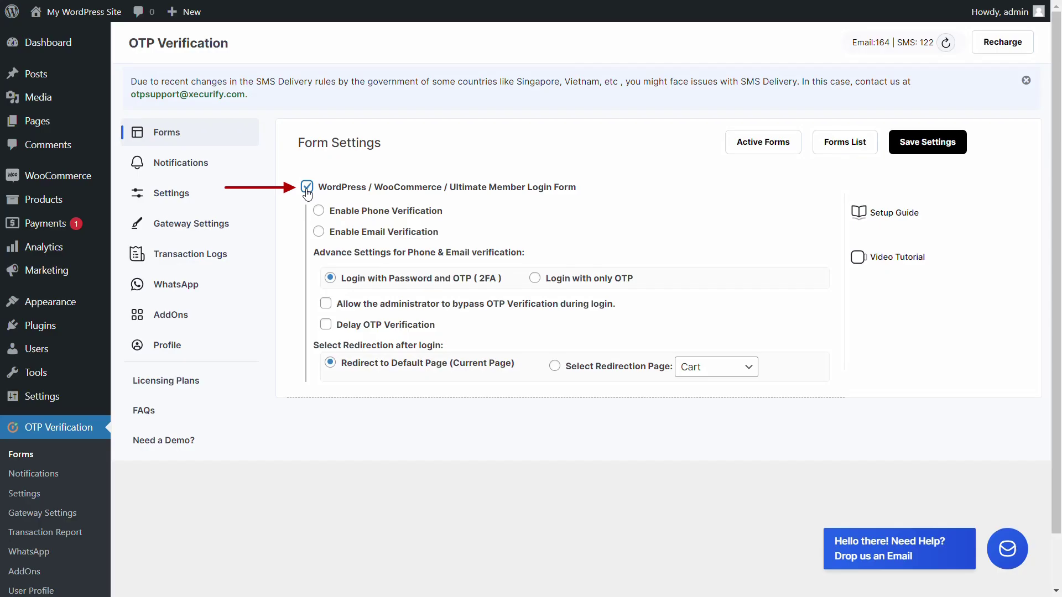
left_click(319, 212)
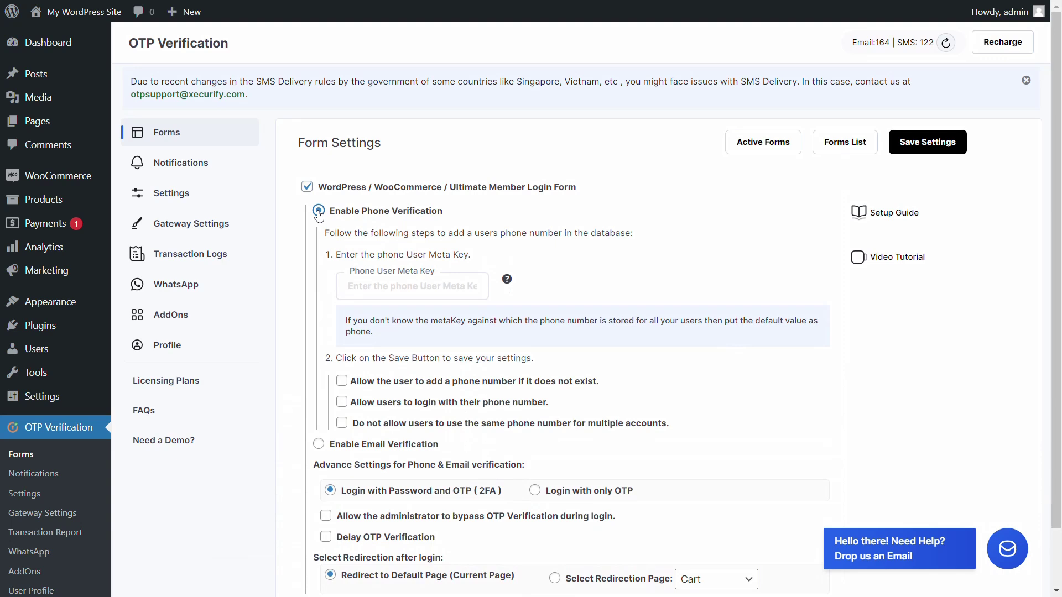
left_click(349, 287)
type("billing_phone")
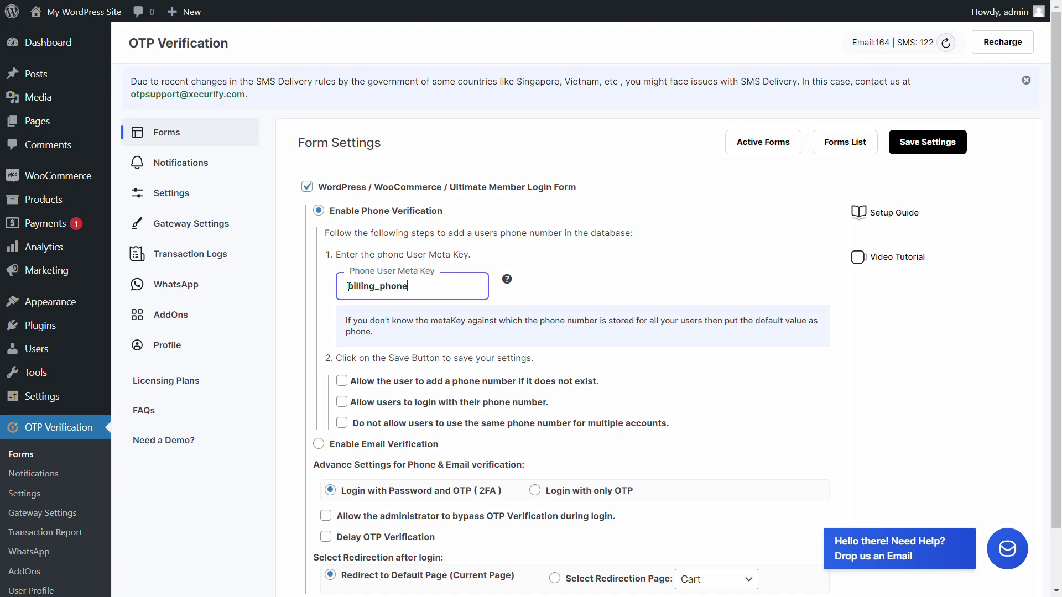
left_click(928, 143)
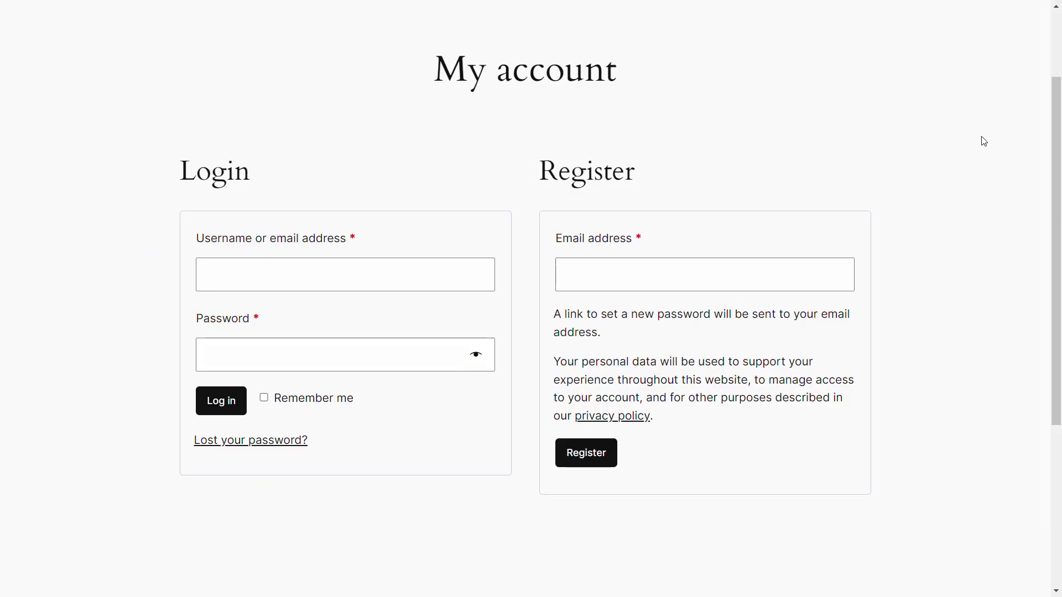
Log in on My account as the test user and validate the received OTP.
left_click(227, 273)
type("David")
left_click(220, 354)
type("*****")
left_click(224, 404)
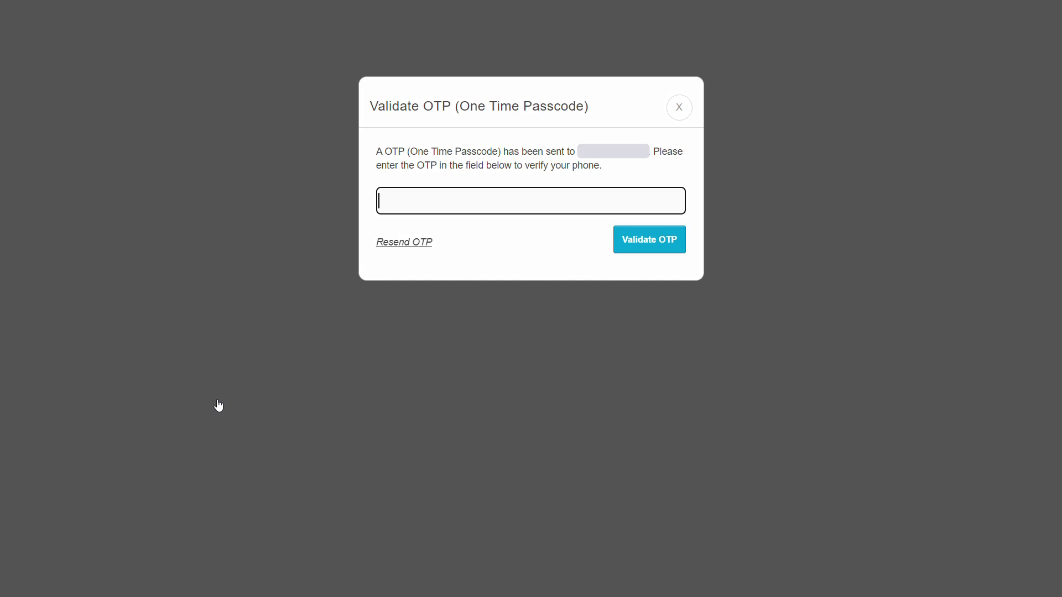
type("540895")
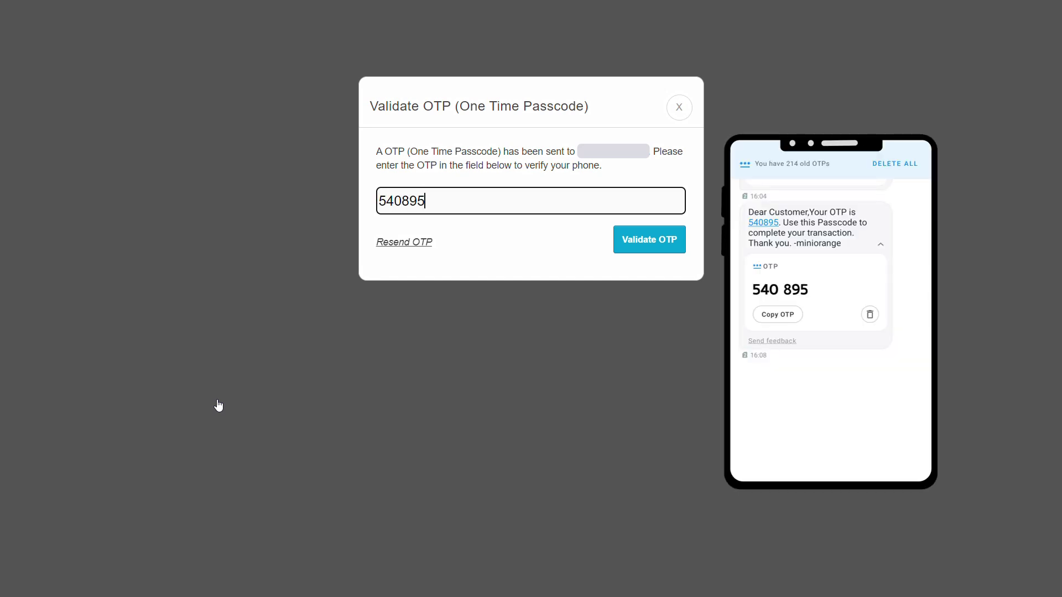
key("Tab")
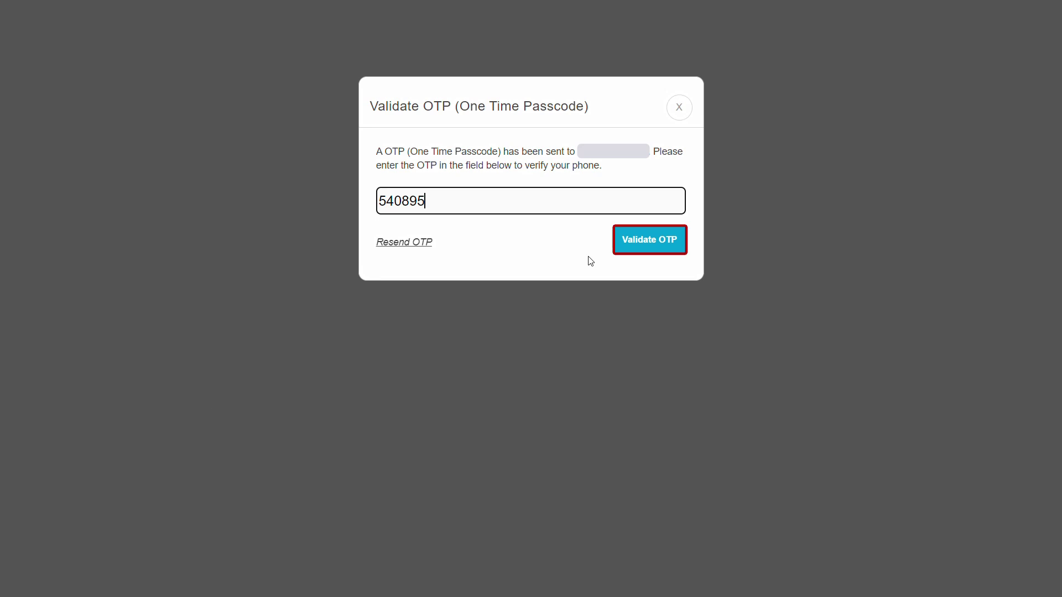
left_click(649, 241)
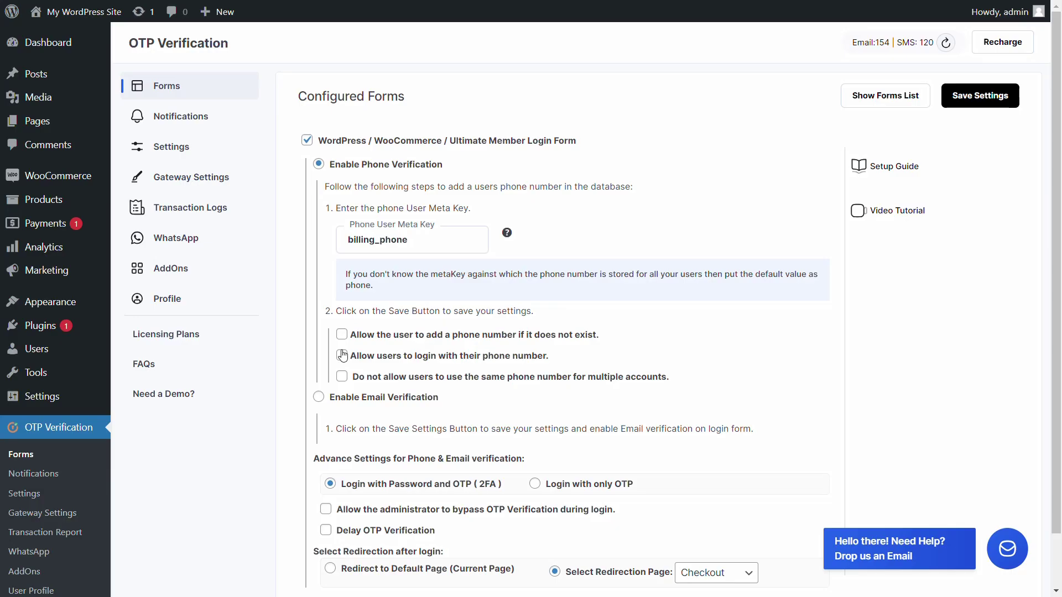
left_click(341, 335)
Log in again as the test user, enter a phone number, and validate its OTP.
left_click(979, 95)
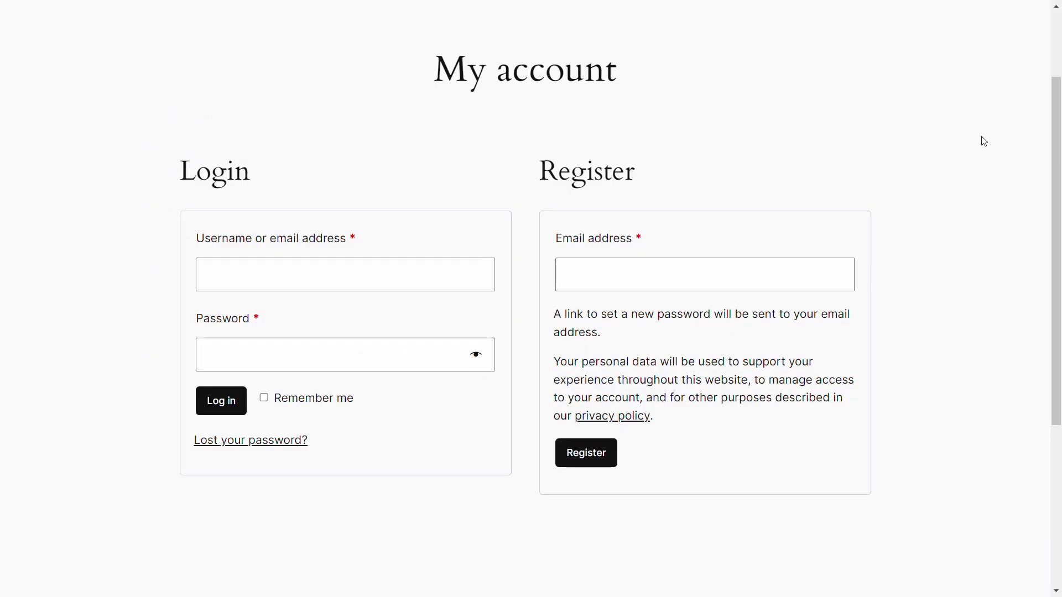
left_click(227, 273)
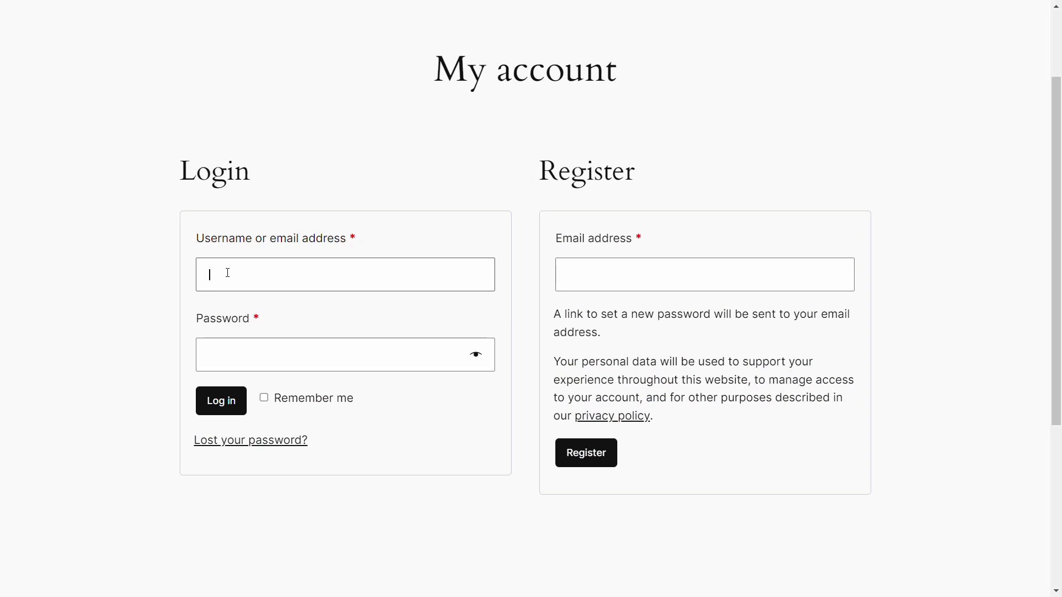
type("David")
key("Tab")
type("12345")
left_click(224, 403)
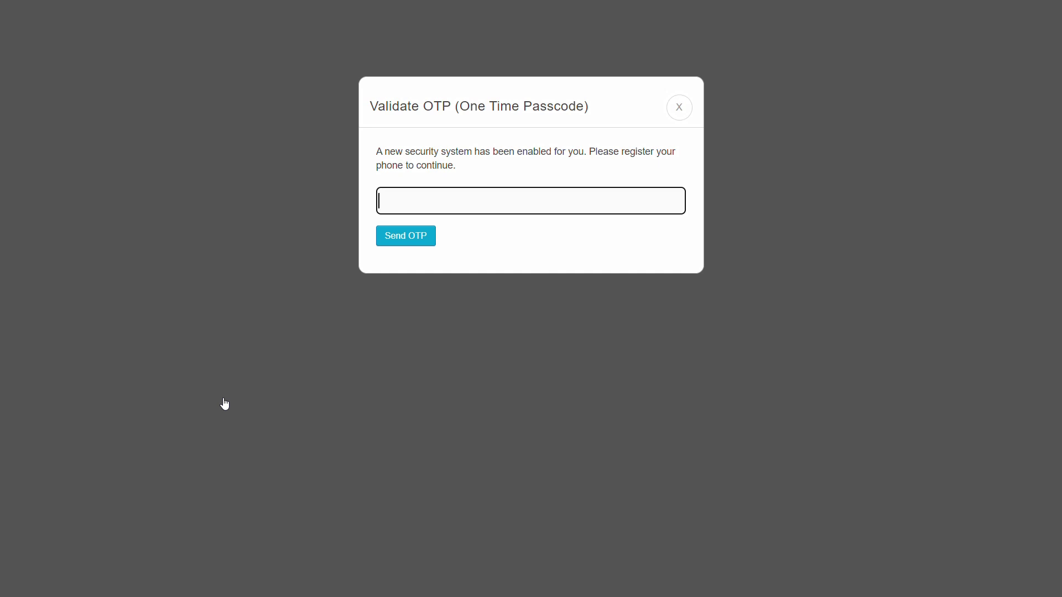
type("+")
left_click(402, 238)
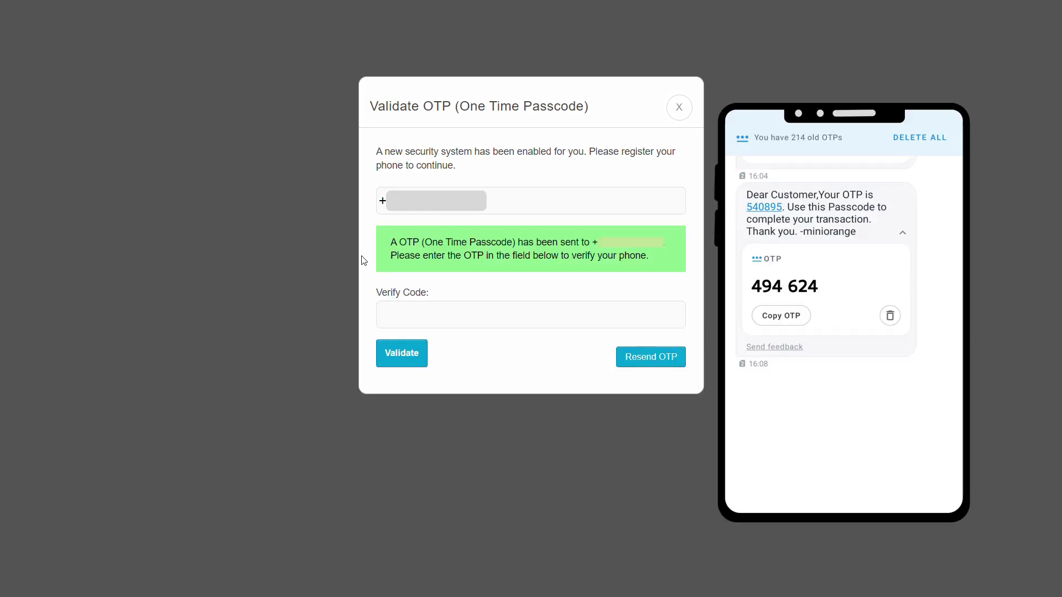
left_click(395, 315)
type("494624")
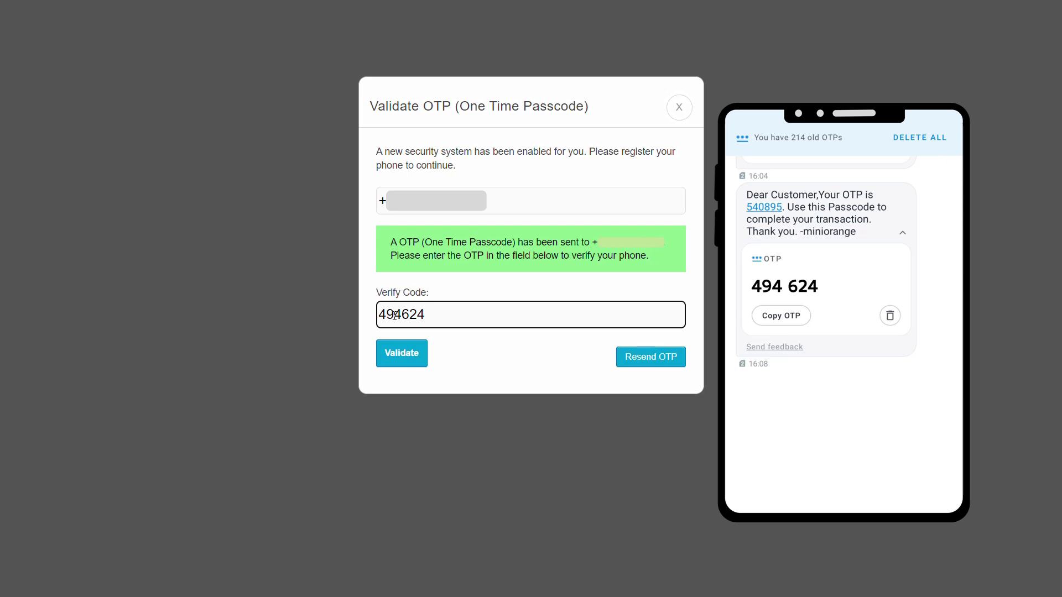
left_click(400, 355)
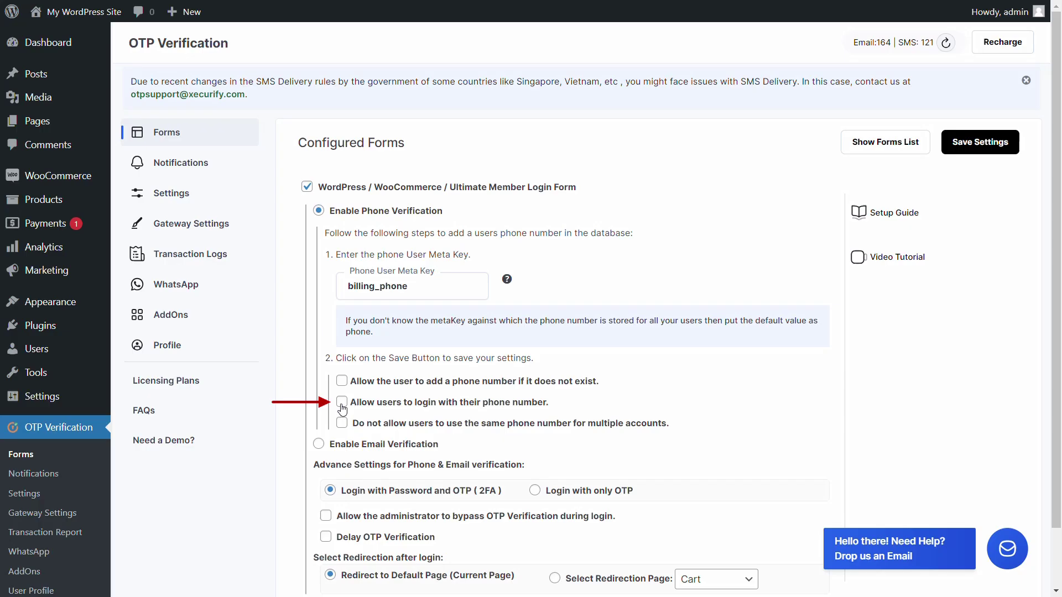
Enter 'Login With' text, then log in with the password and validate another OTP.
left_click(341, 402)
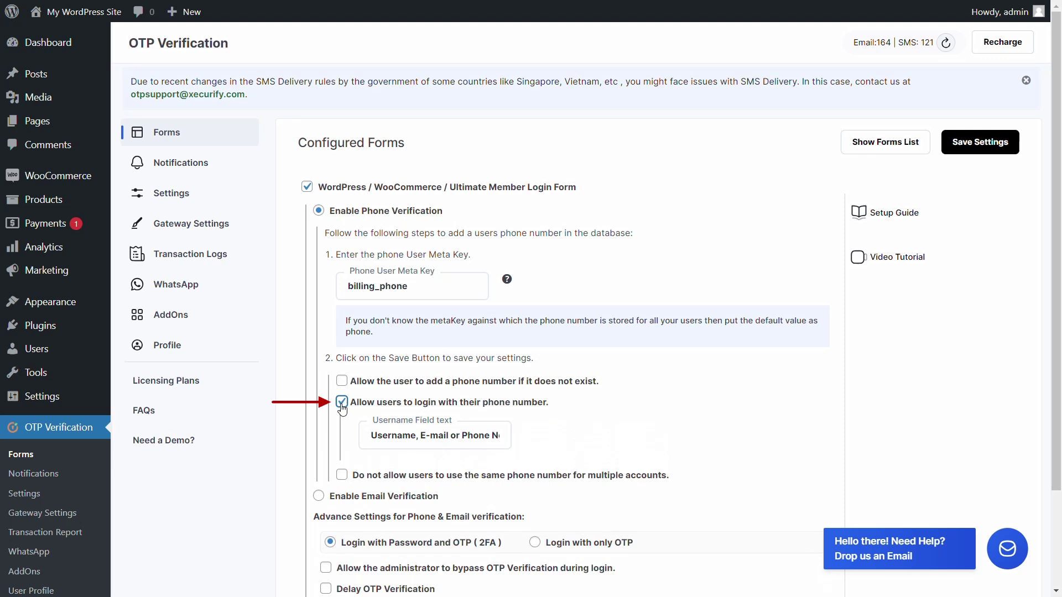
left_click(372, 435)
type("Login With")
mouse_move(372, 435)
left_mouse_down()
mouse_move(516, 429)
mouse_move(362, 440)
left_mouse_up()
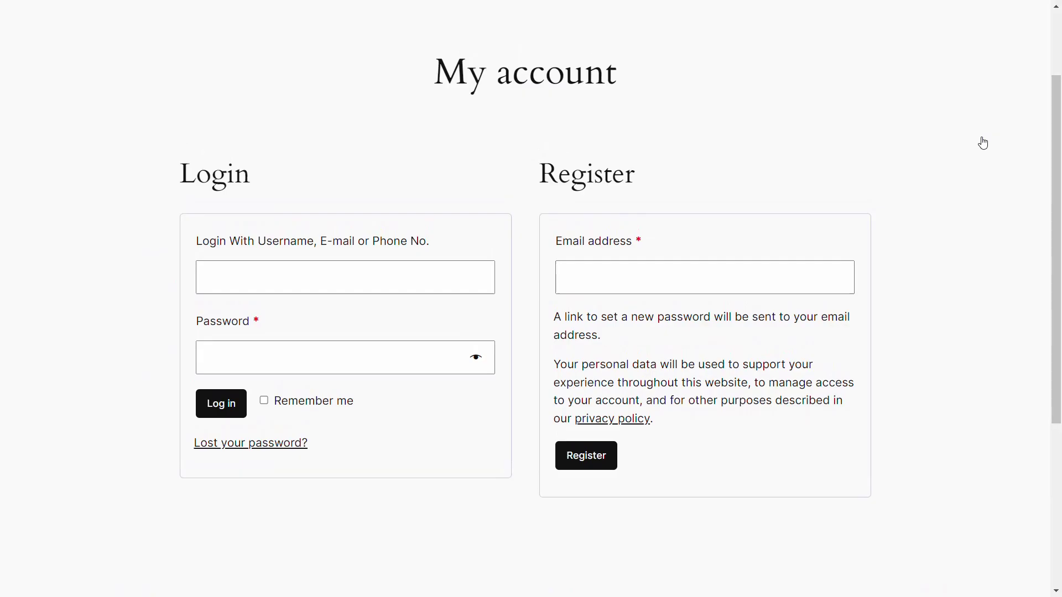
left_click(207, 356)
type("******")
left_click(220, 403)
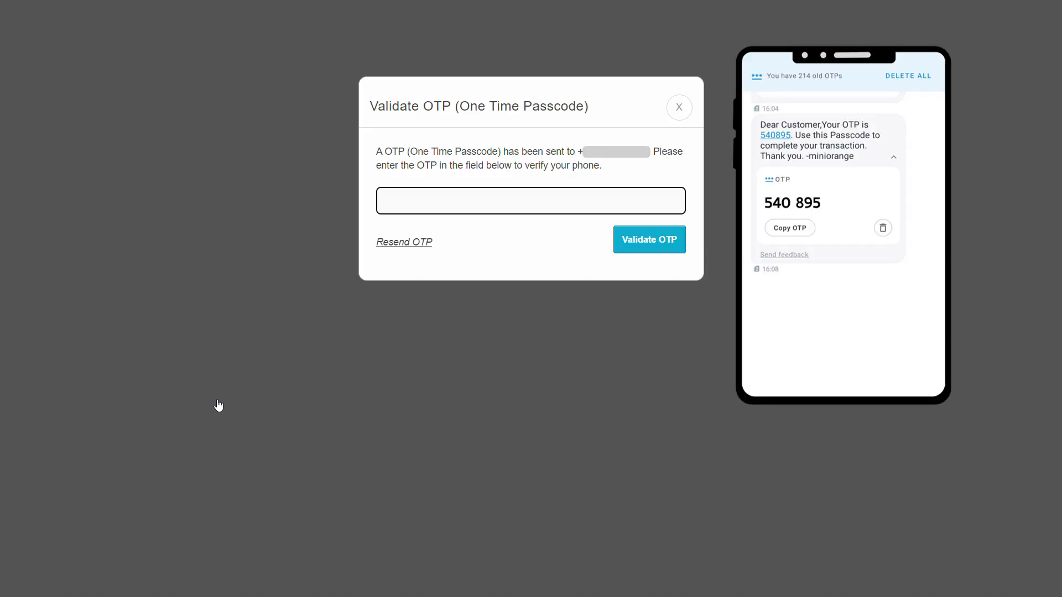
type("540895")
left_click(646, 240)
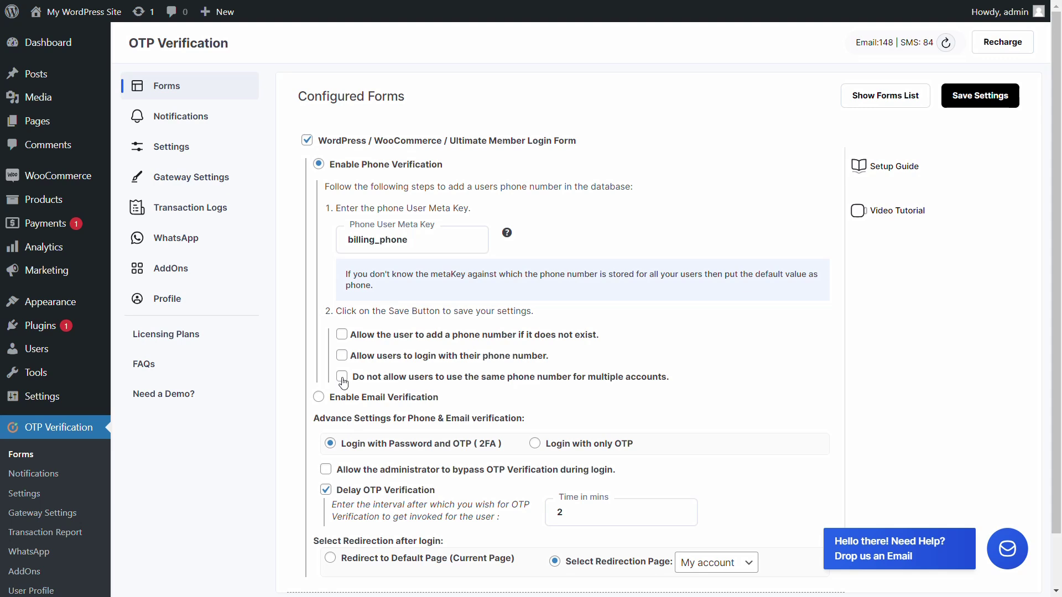
left_click(342, 377)
Log in as a second test user and request an OTP for an already-used phone number.
left_click(341, 335)
left_click(981, 94)
key("alt+Tab")
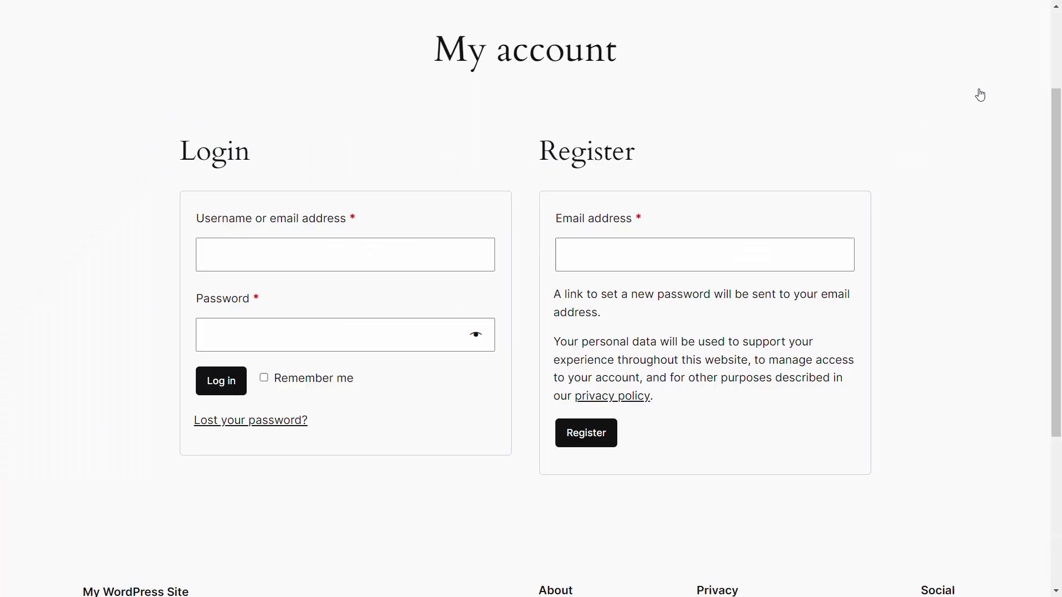
left_click(206, 253)
type("Mark")
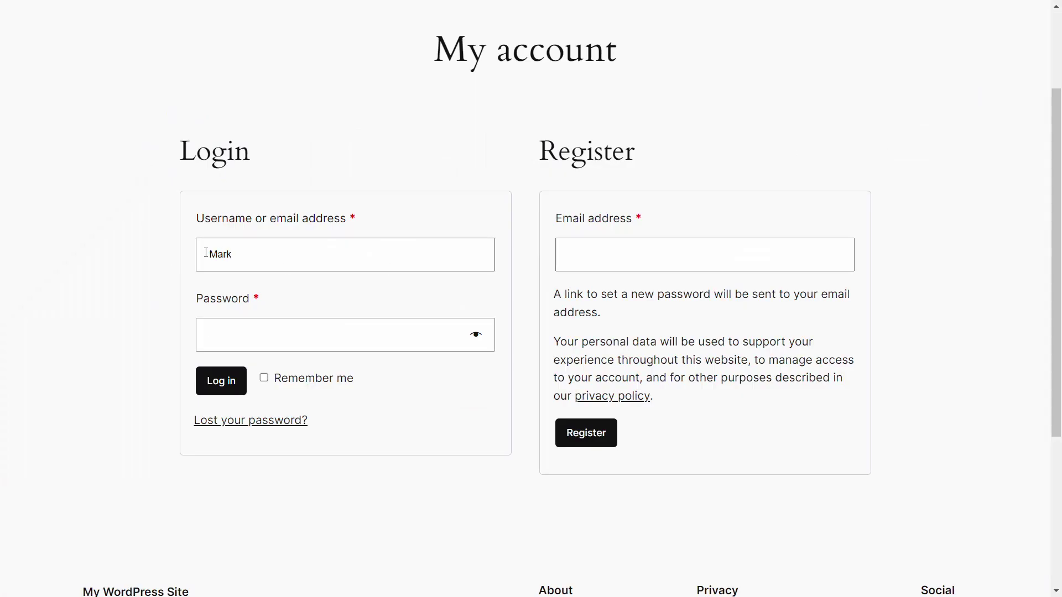
key("Tab")
type("••••")
left_click(221, 380)
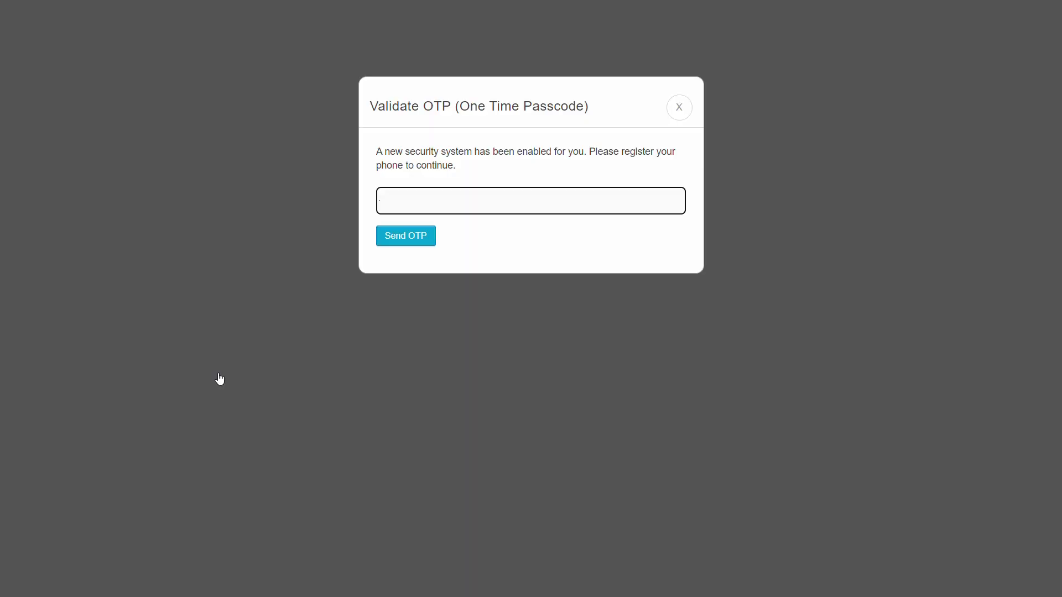
type("+")
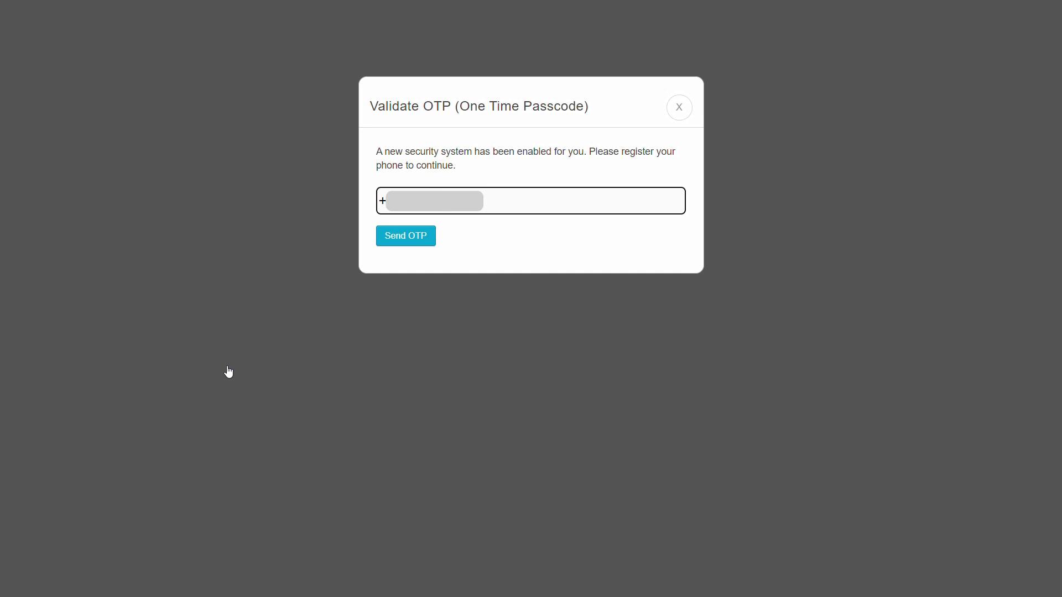
key("Tab")
left_click(403, 236)
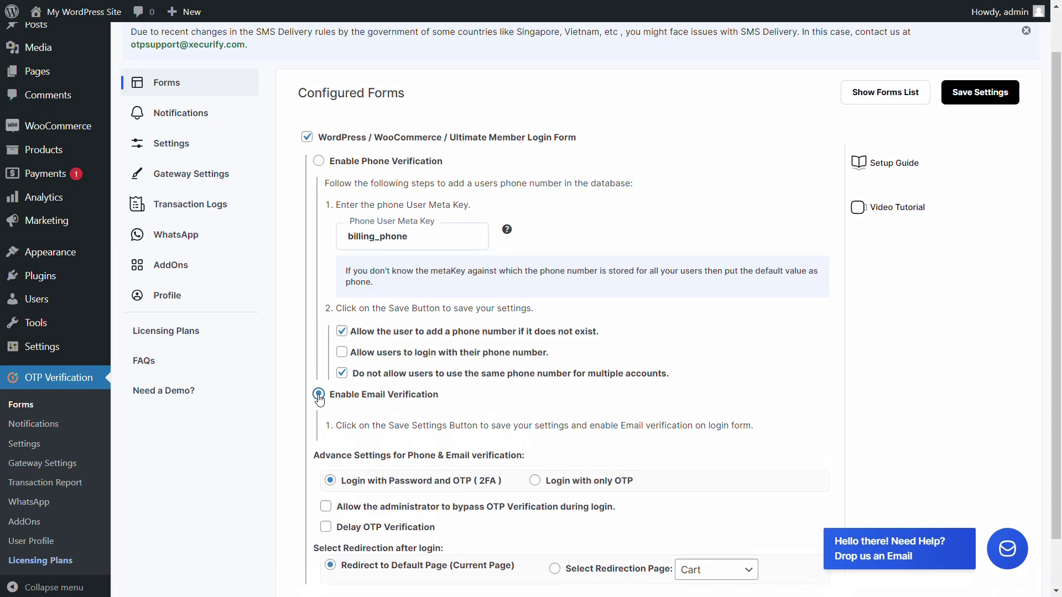
Save email verification, then log in with the pasted email, password and emailed OTP.
left_click(979, 93)
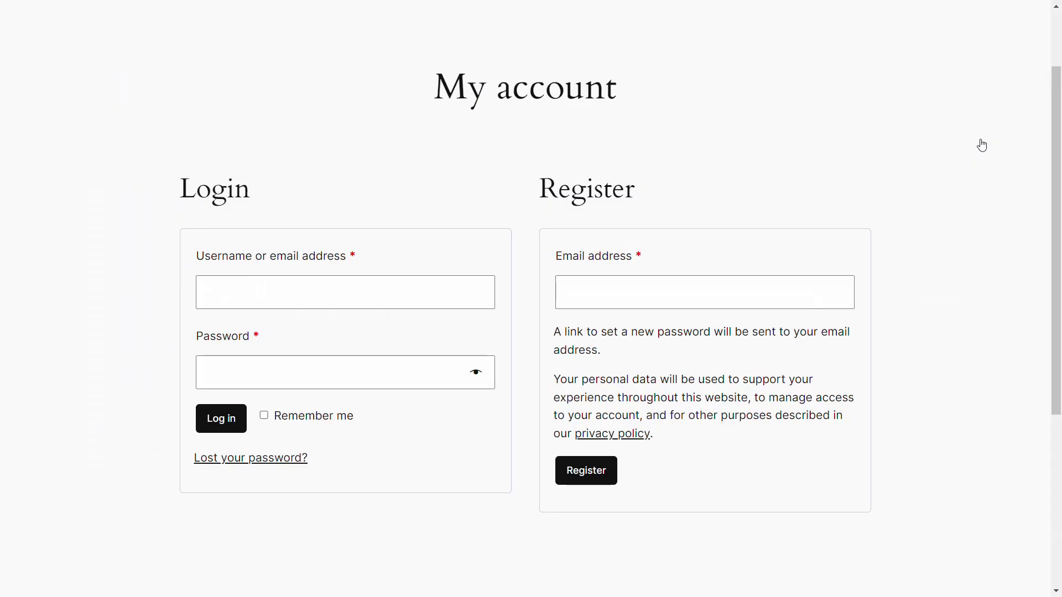
left_click(343, 289)
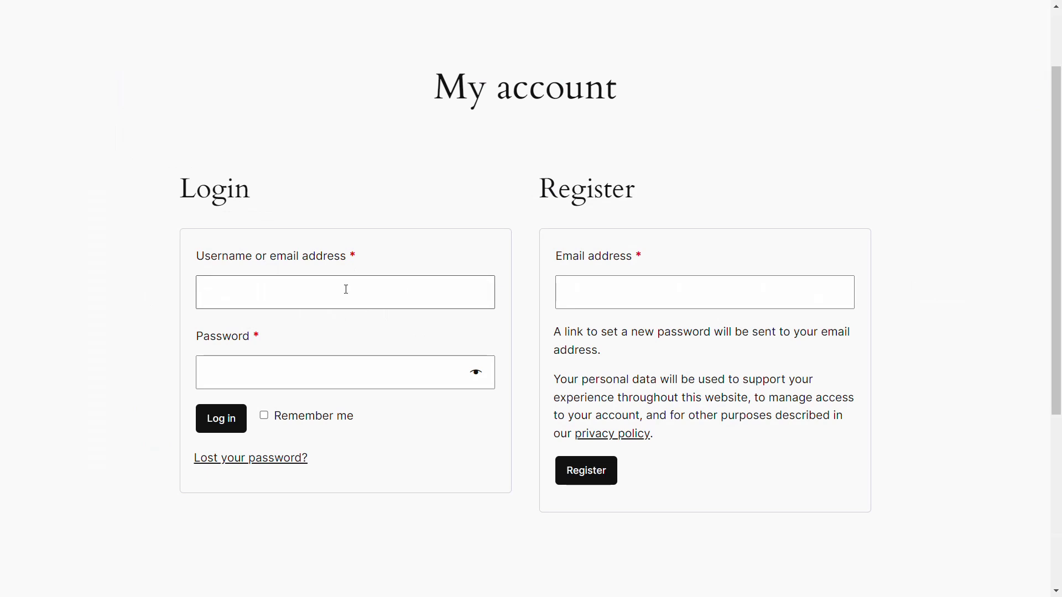
key("ctrl+v")
left_click(211, 370)
type("******")
left_click(219, 417)
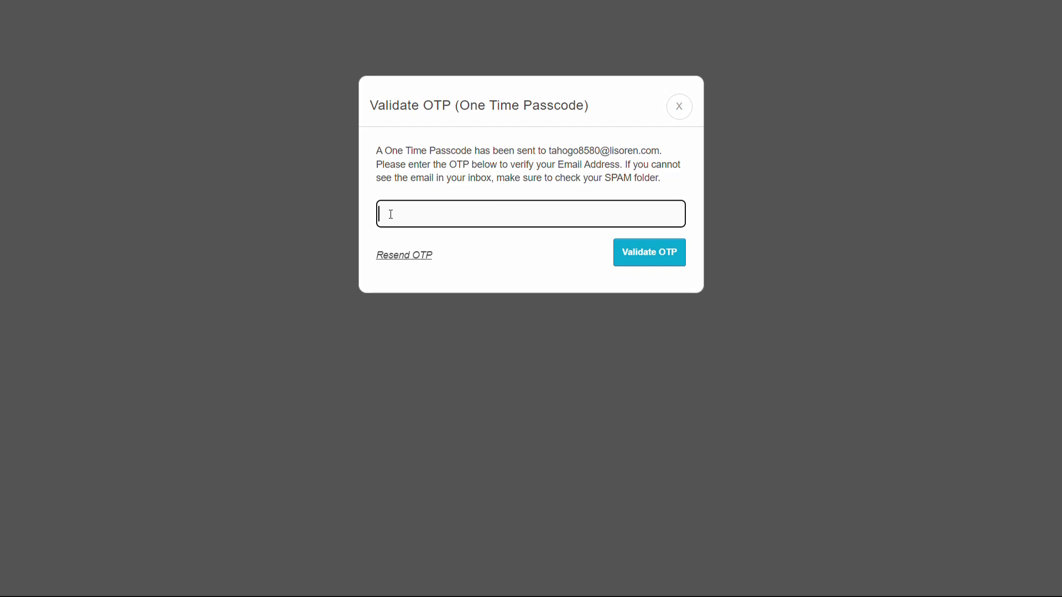
key("ctrl+v")
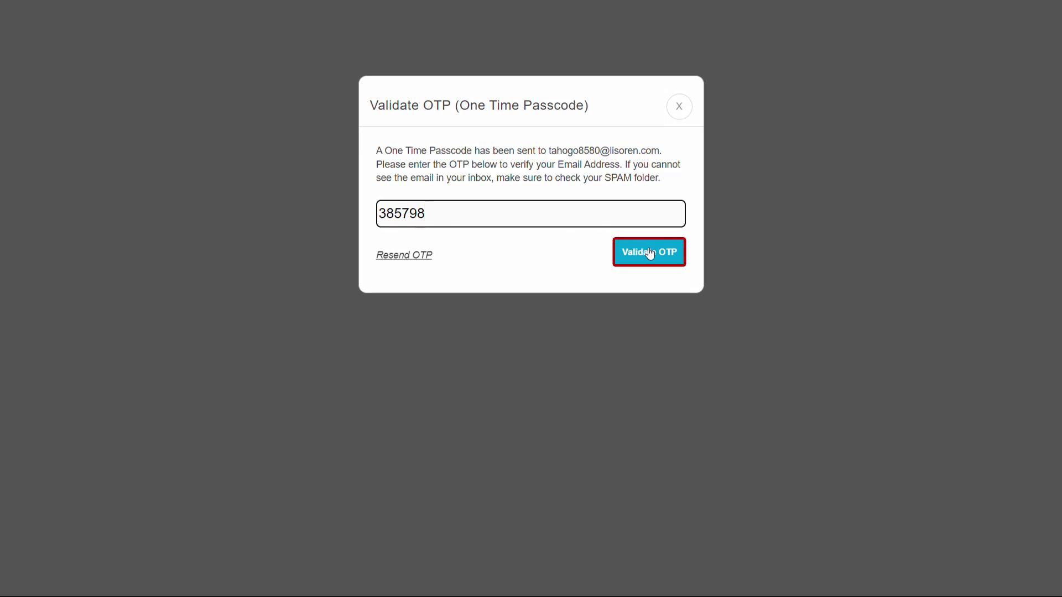
left_click(646, 253)
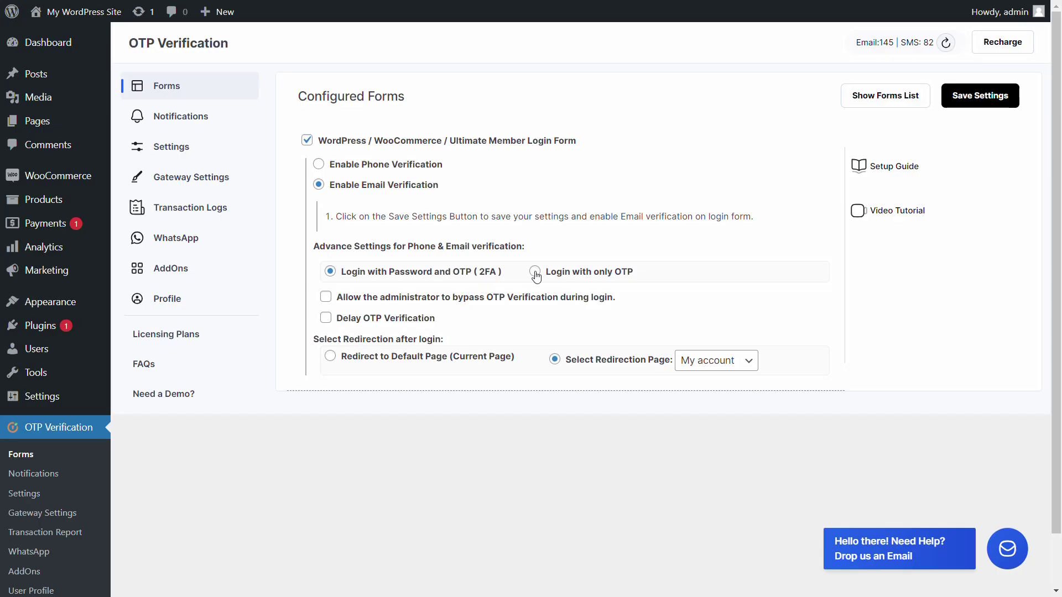
Save the Login with only OTP option, then sign in with the pasted email and emailed OTP.
left_click(535, 271)
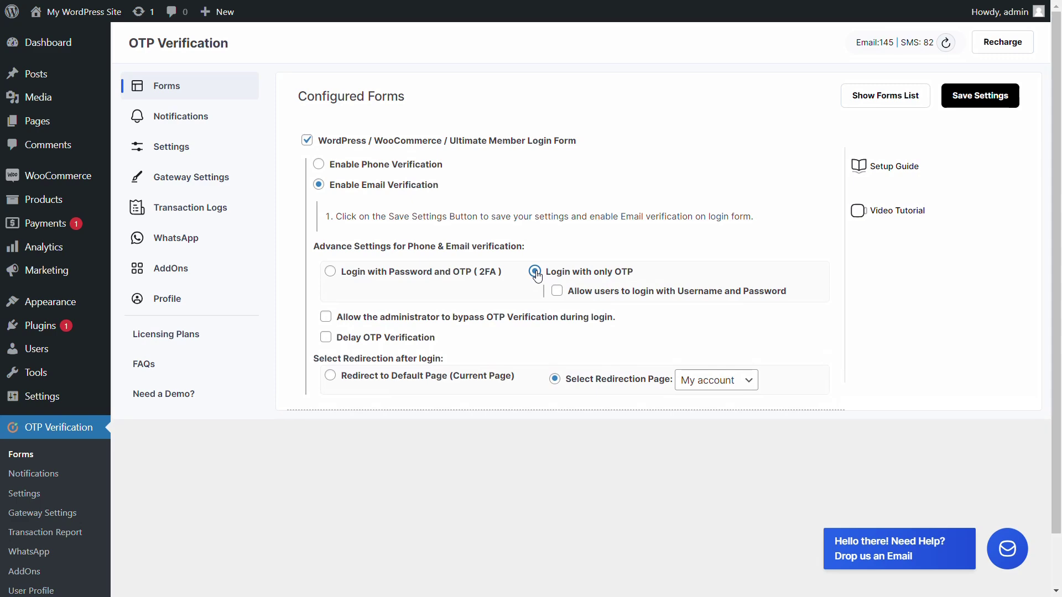
left_click(980, 96)
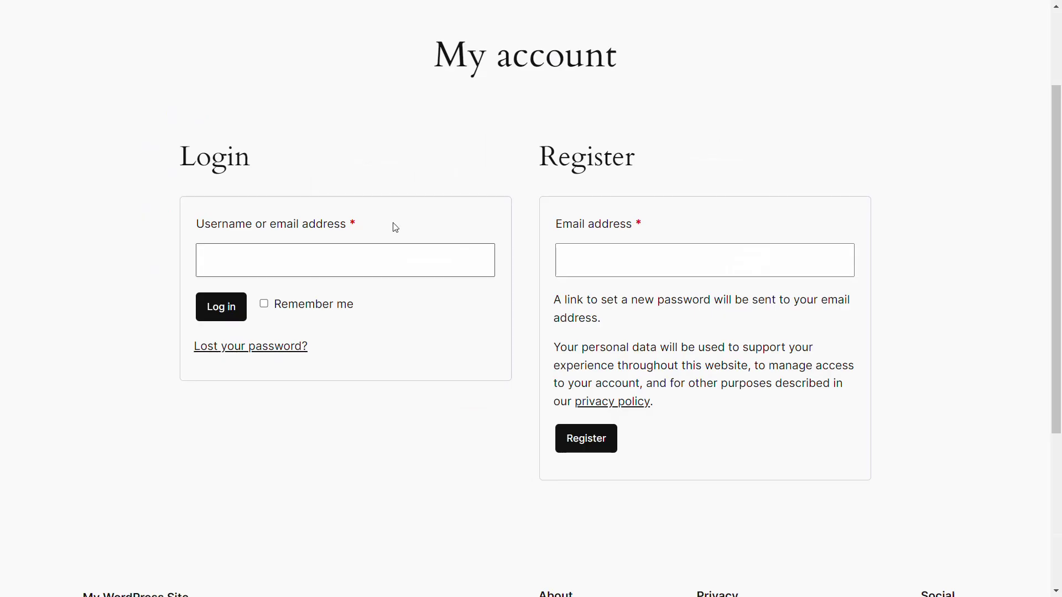
left_click(206, 253)
key("ctrl+v")
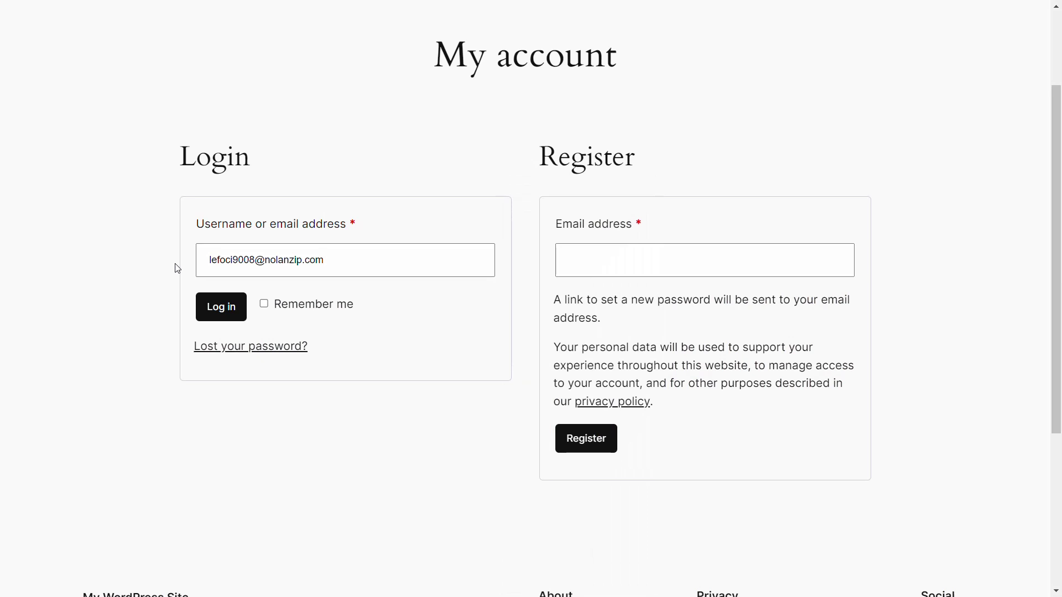
left_click(220, 307)
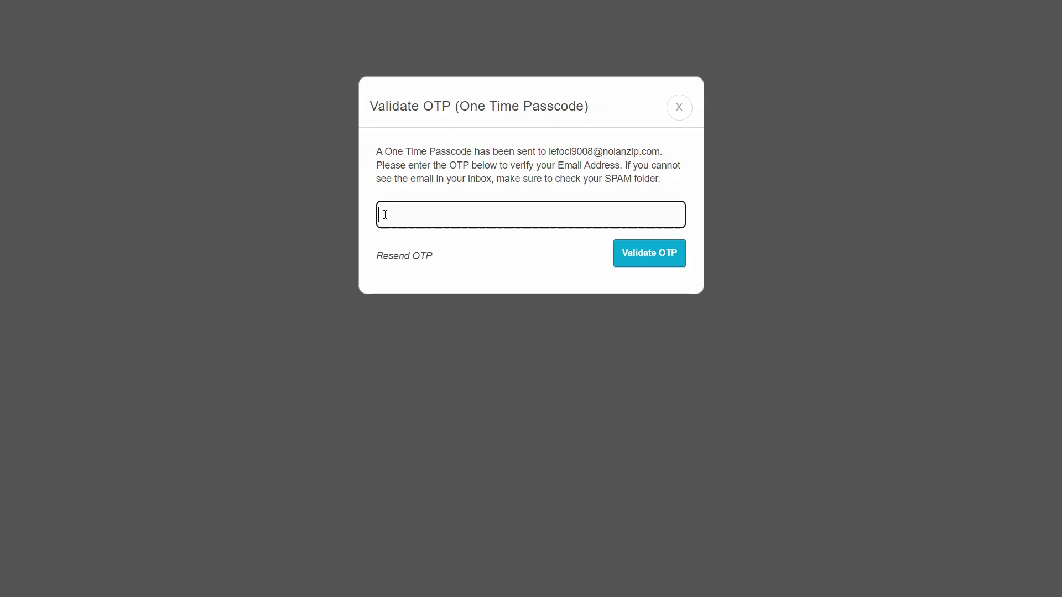
key("ctrl+v")
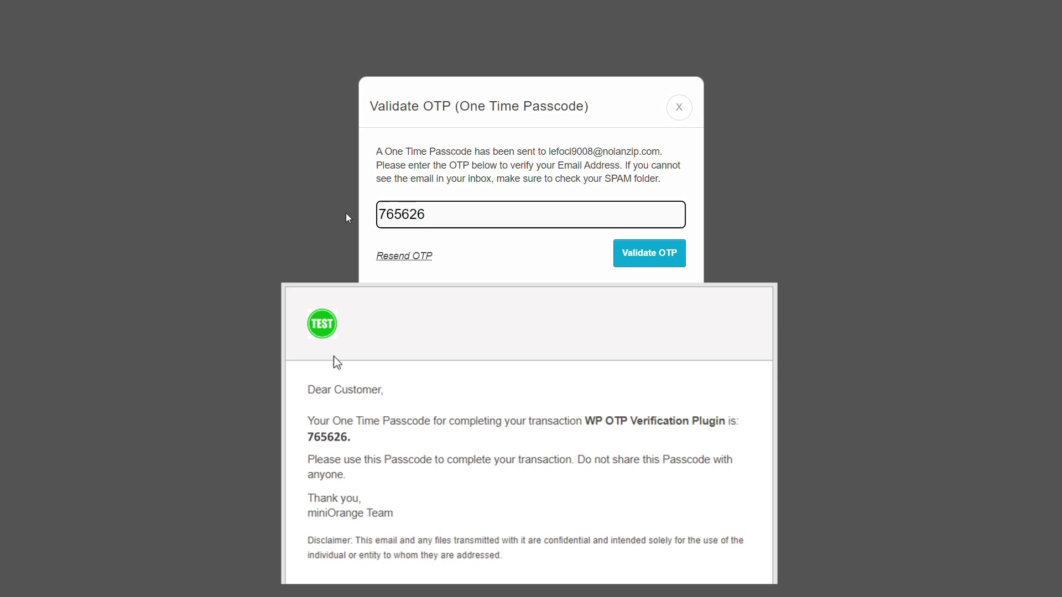
left_click(657, 254)
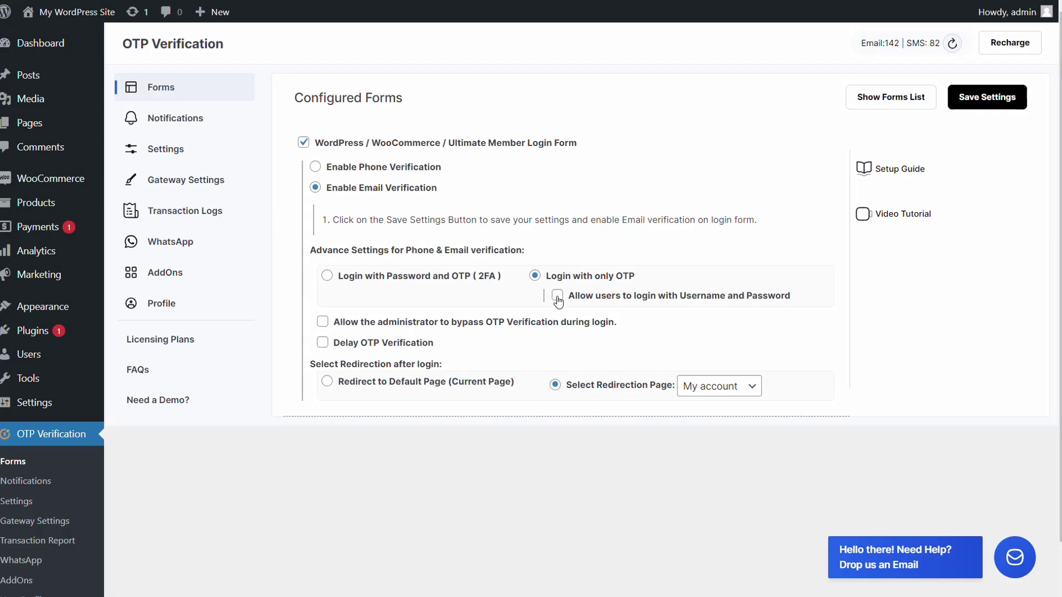
Enable 'Allow users to login with Username and Password' under only-OTP login and save.
left_click(557, 297)
left_click(985, 97)
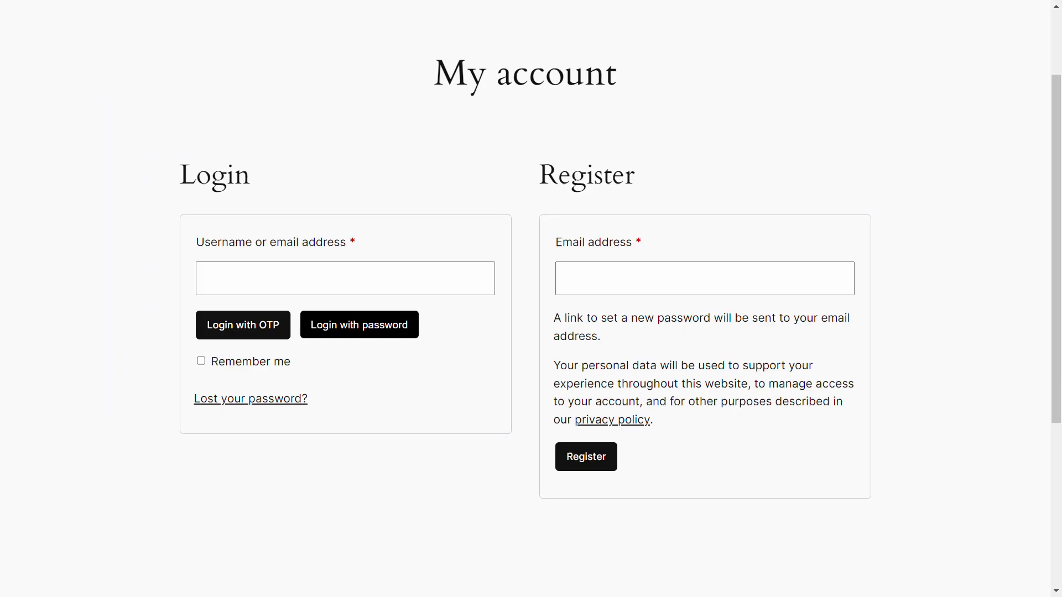
Sign in on My account with the pasted email and password via Login with Password.
left_click(214, 281)
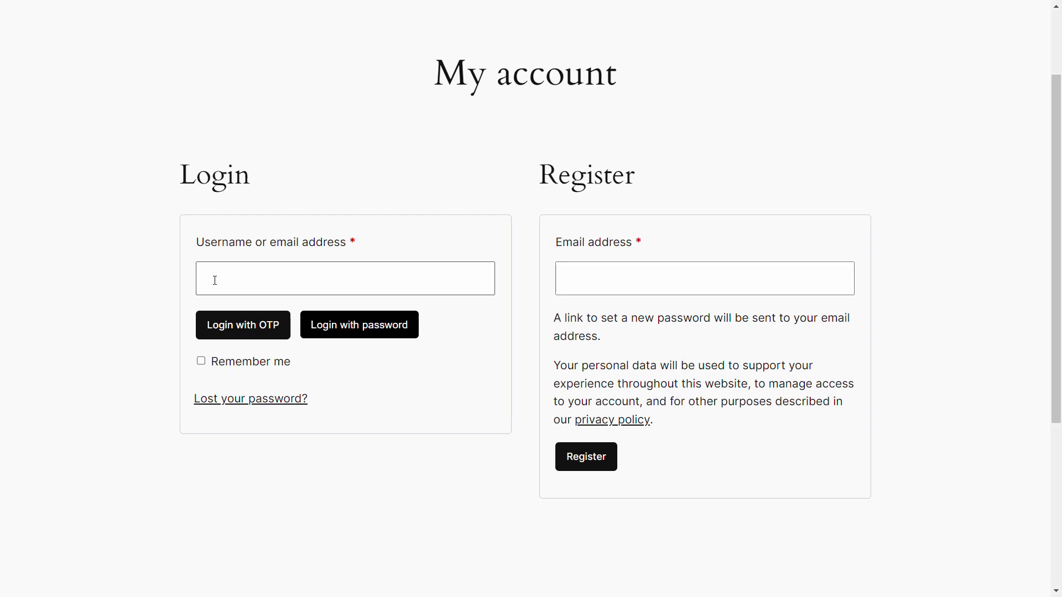
key("Tab")
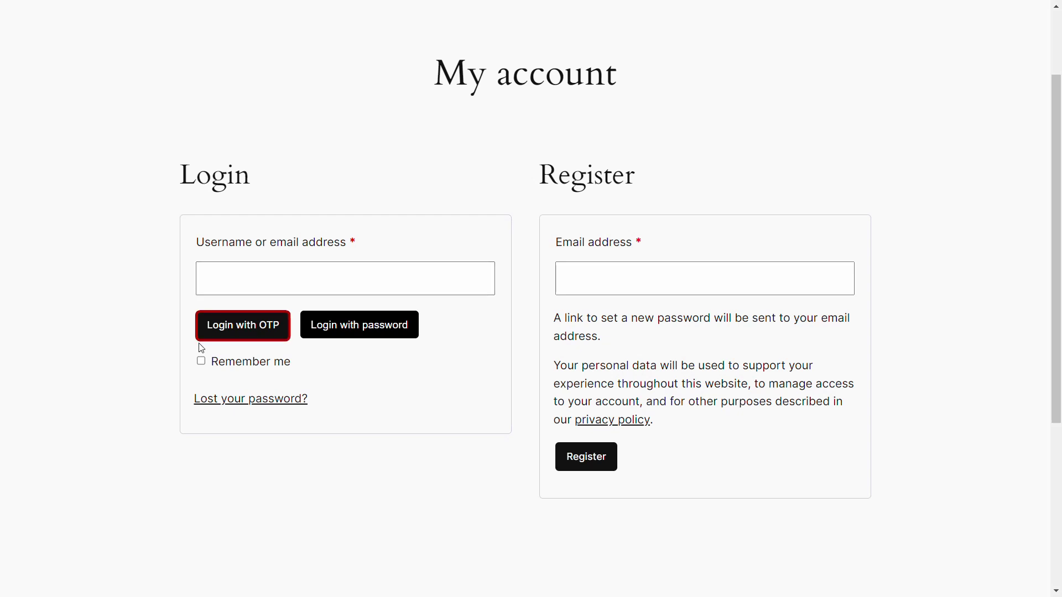
key("Tab")
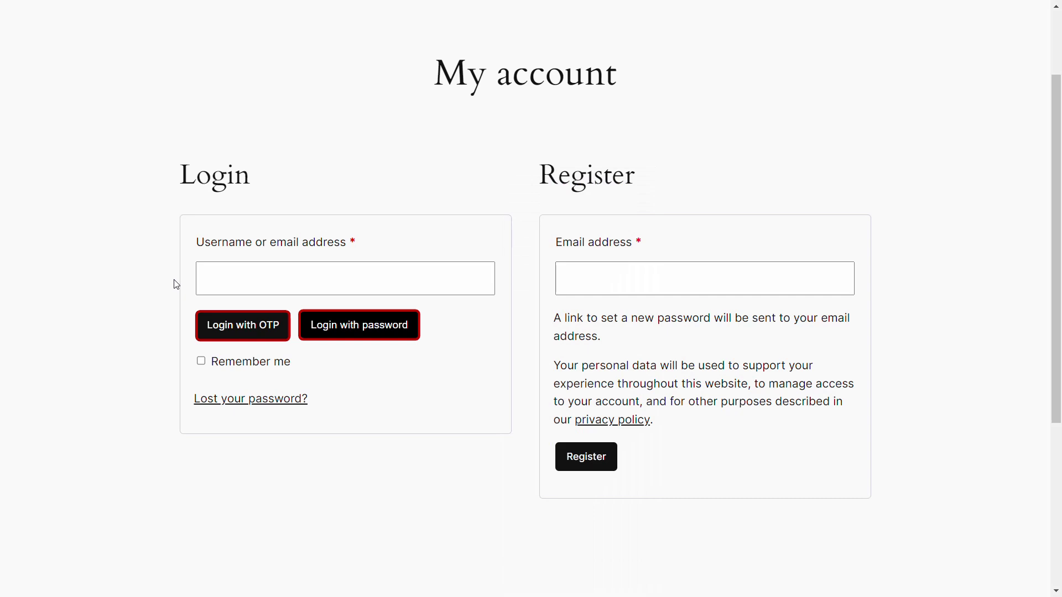
left_click(212, 276)
key("ctrl+v")
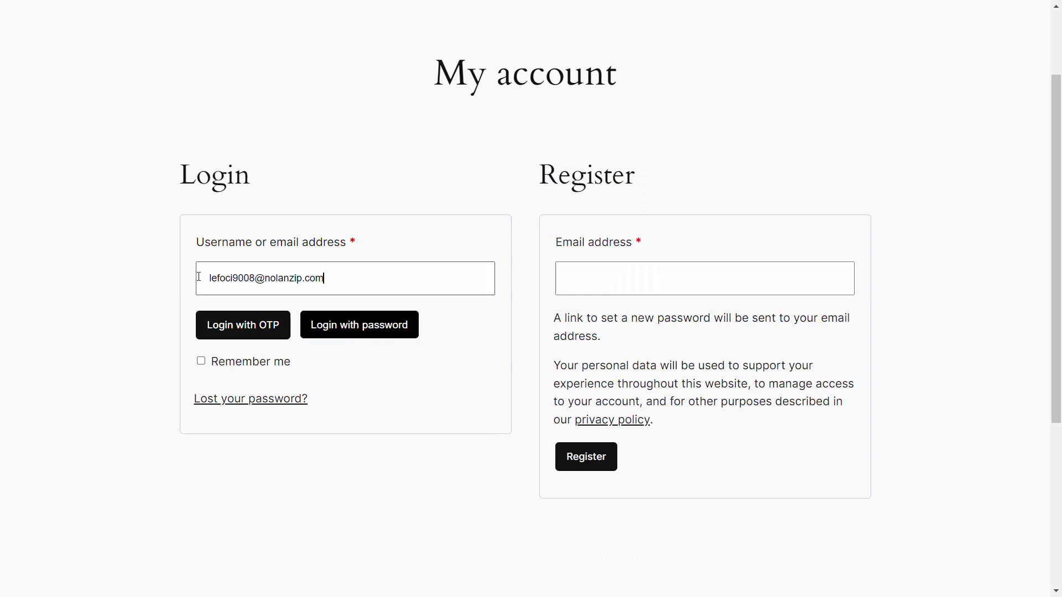
left_click(352, 324)
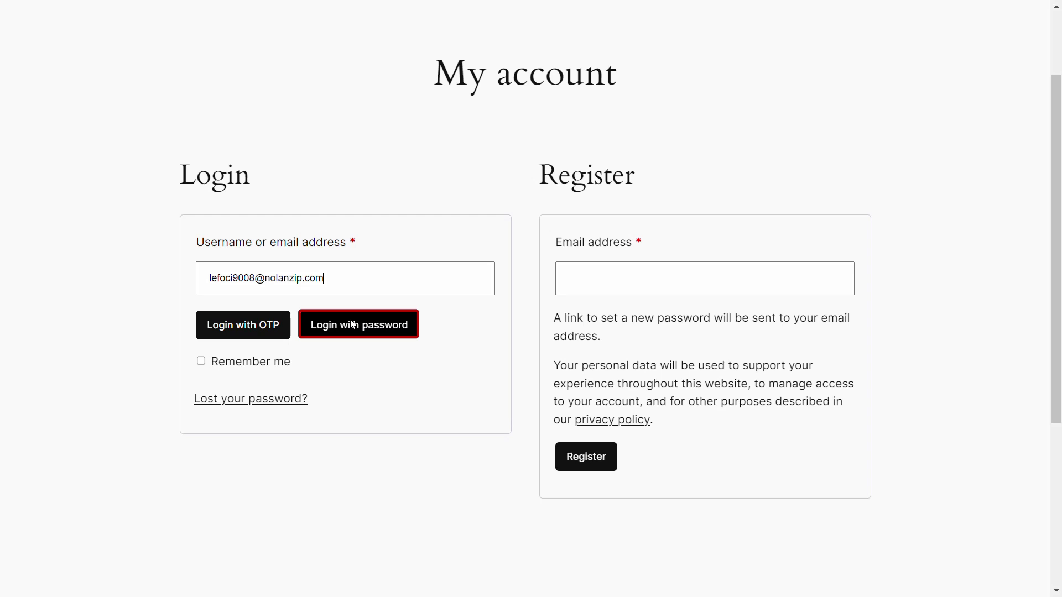
left_click(352, 324)
type("******")
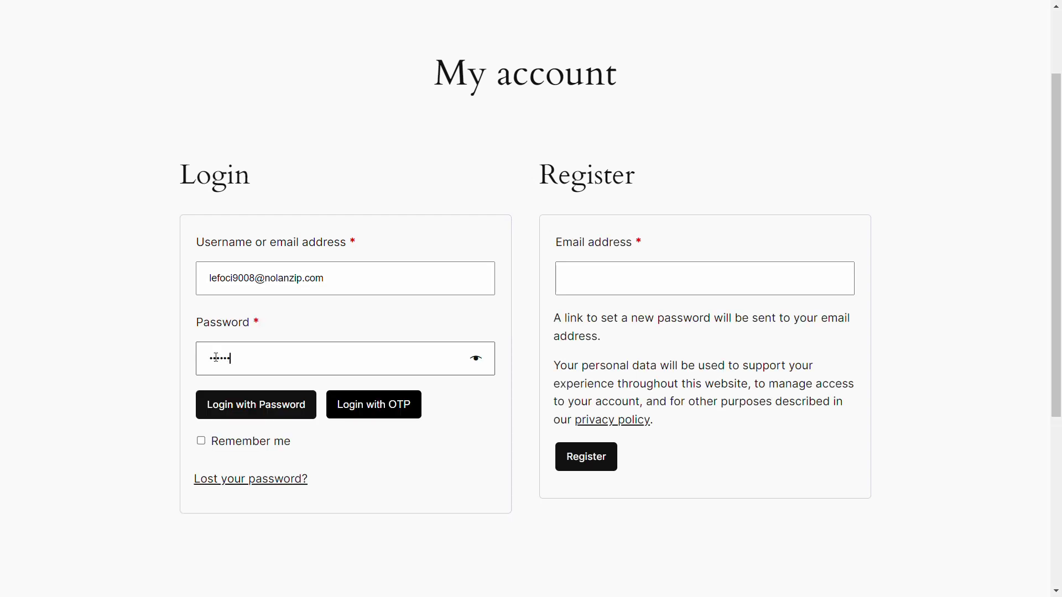
left_click(252, 406)
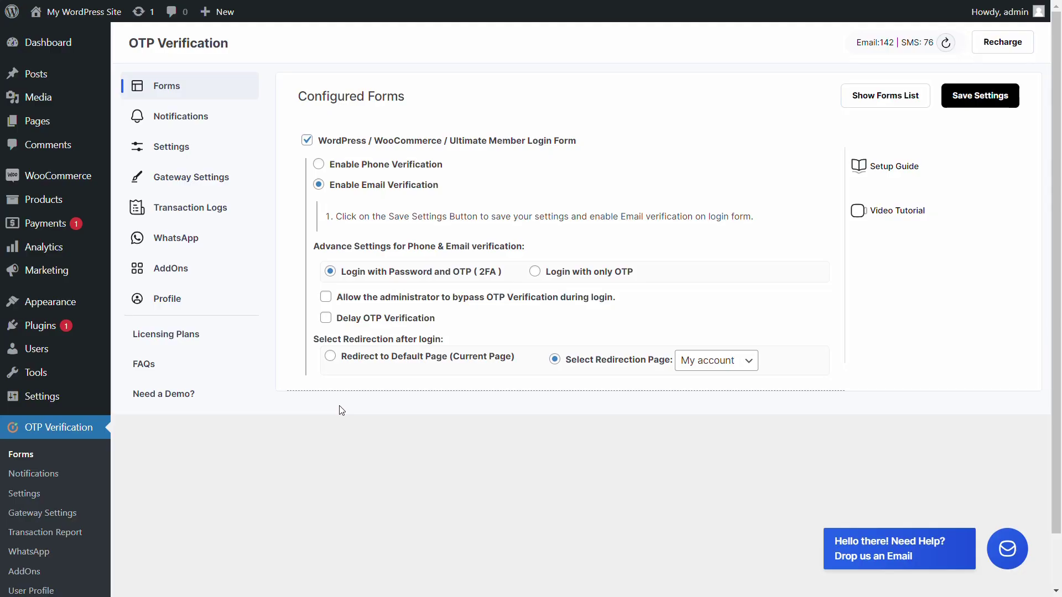
Tick the administrator OTP bypass, save, and log in as admin without a passcode.
left_click(326, 298)
left_click(982, 96)
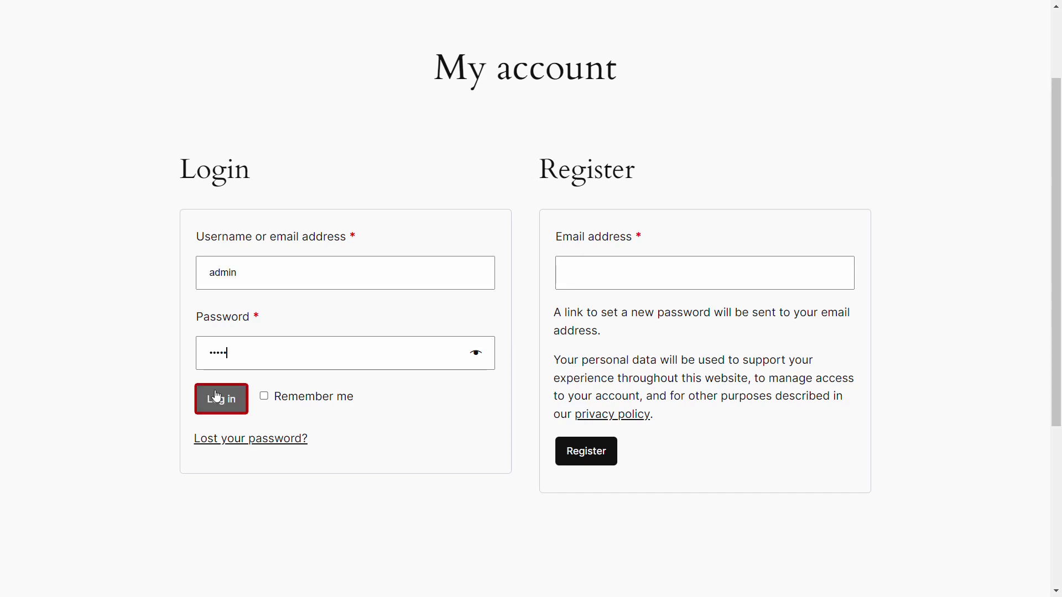
left_click(216, 396)
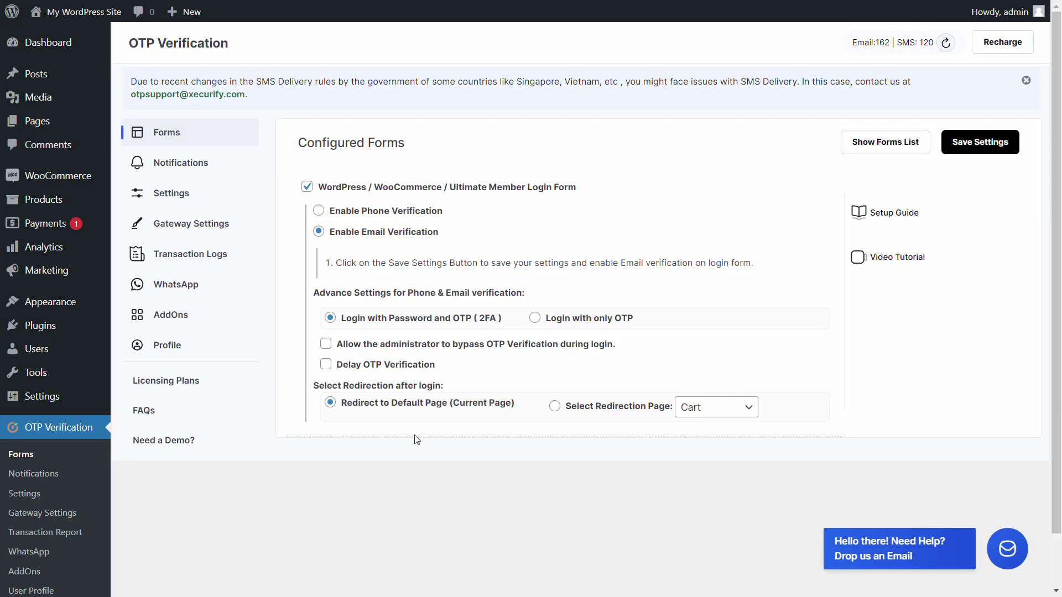
Enable Delay OTP Verification, change Time in mins from 43800 to 2, and save.
left_click(326, 364)
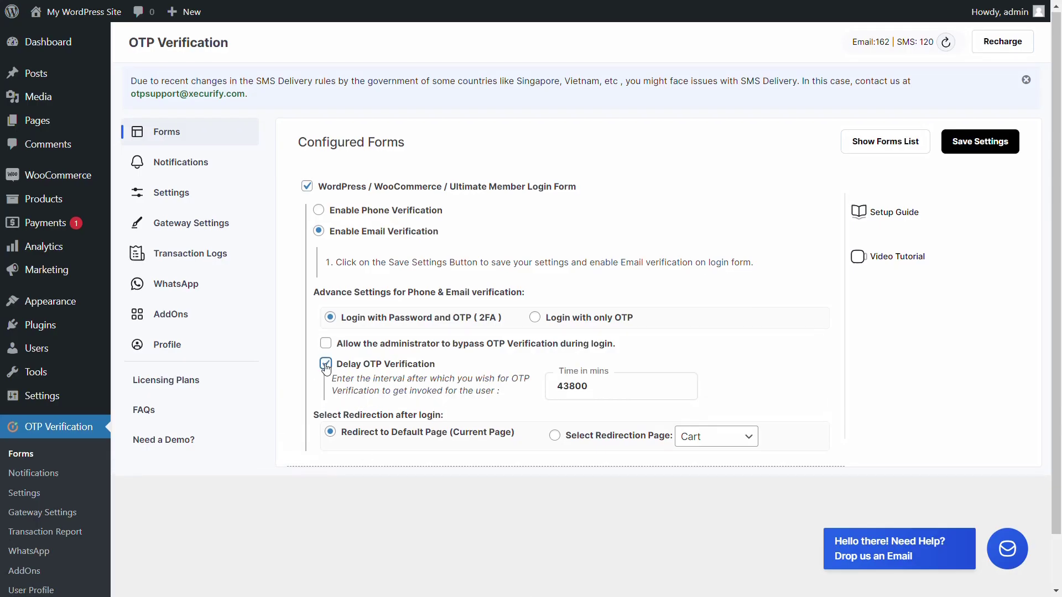
triple_click(634, 395)
type("2")
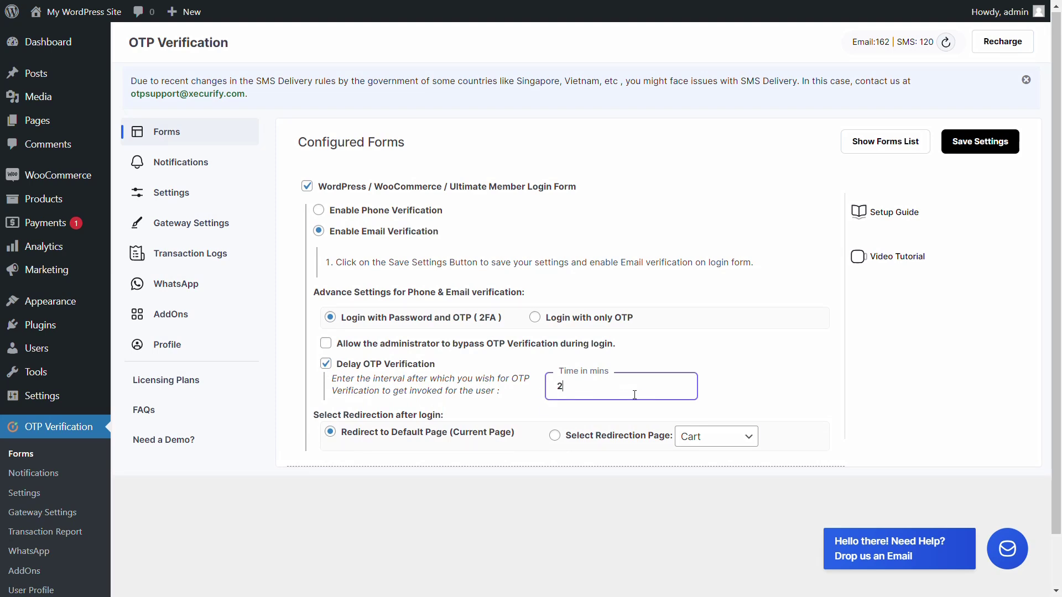
left_click(979, 142)
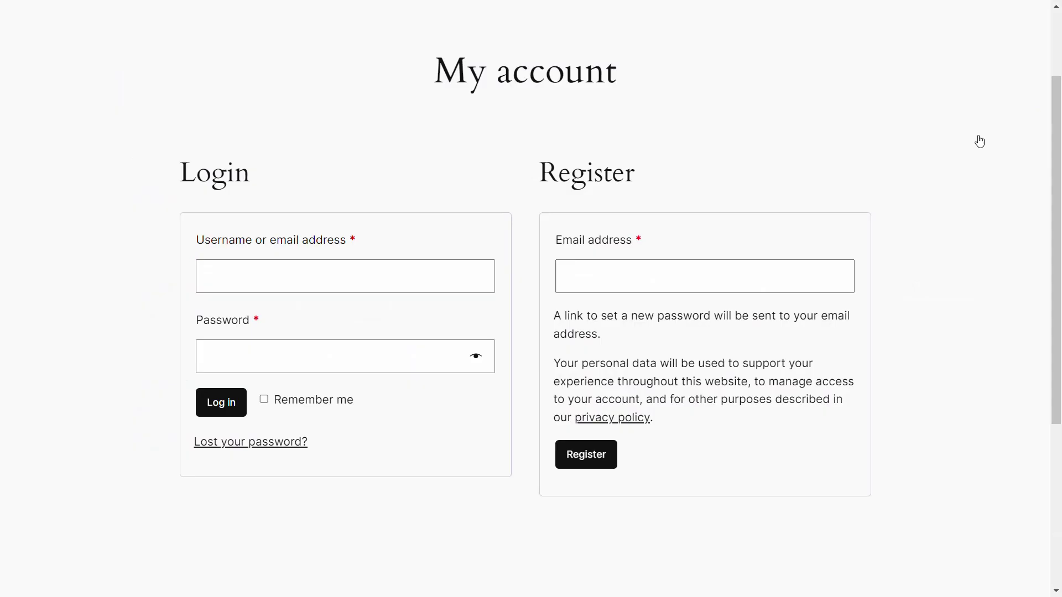
Log in with the pasted email and password, then validate the emailed one-time passcode.
left_click(332, 276)
key("ctrl+v")
left_click(210, 357)
type("******")
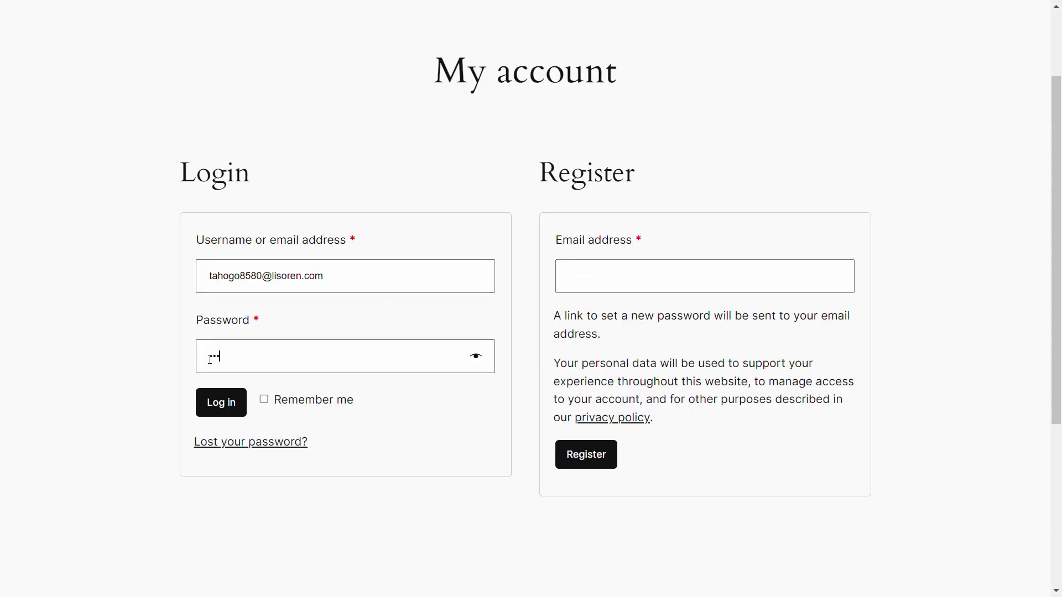
left_click(217, 406)
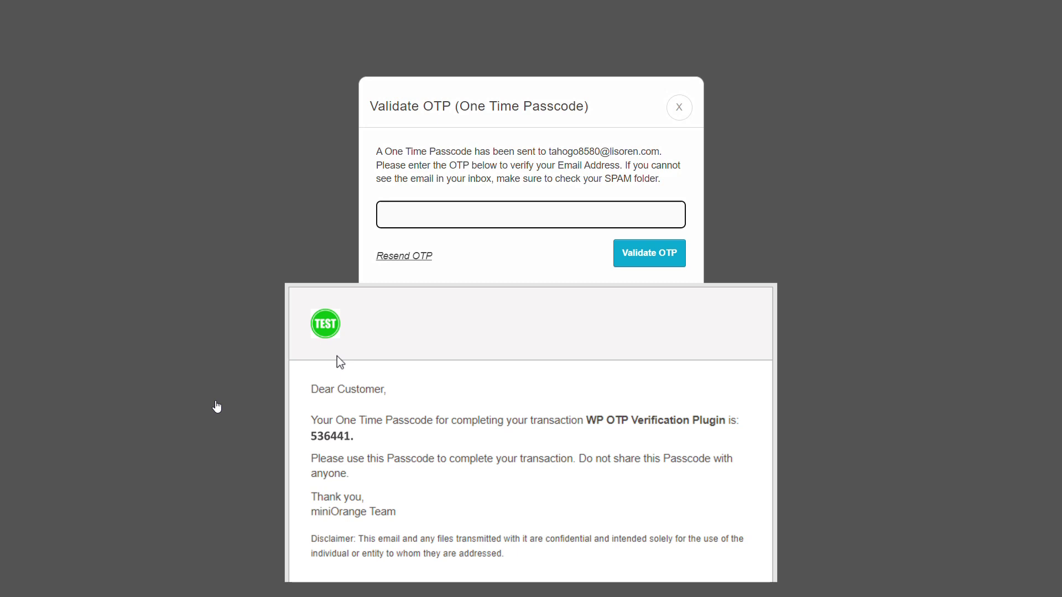
type("536441")
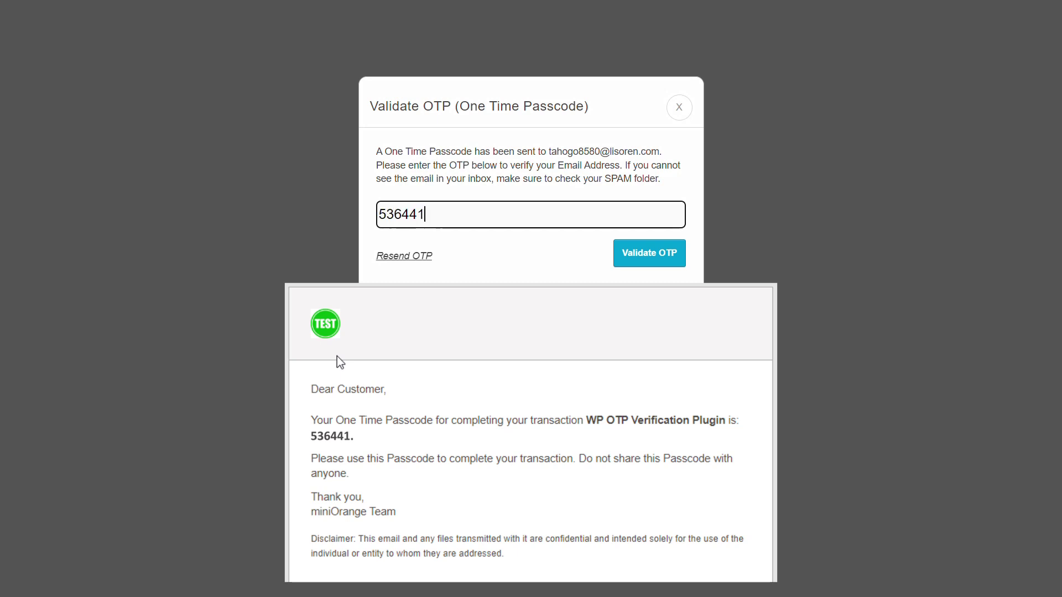
left_click(649, 253)
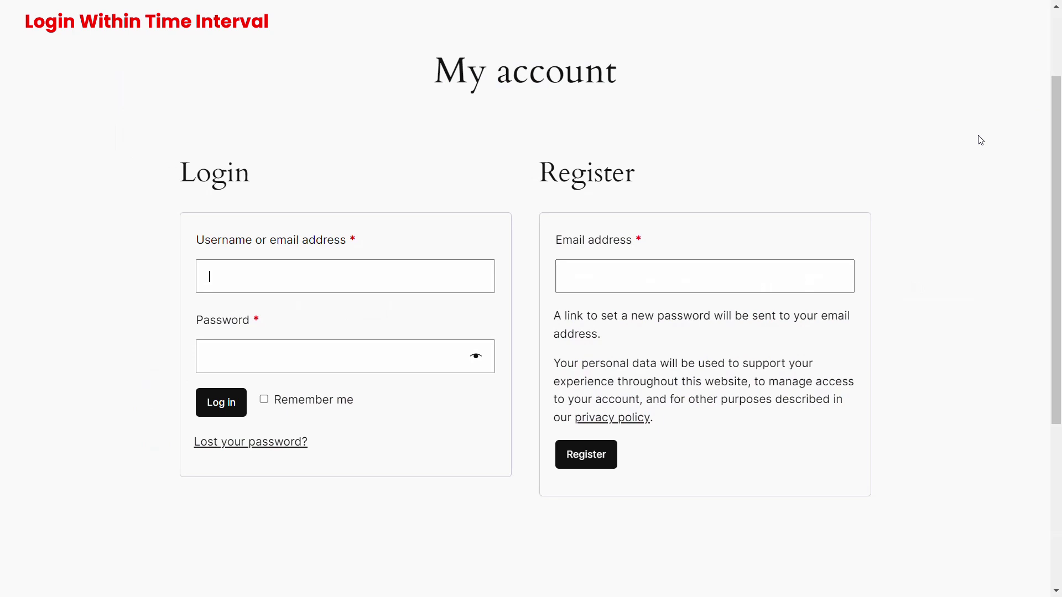
Log in with email and password within the 2-minute interval, with no OTP prompt.
key("ctrl+v")
left_click(210, 360)
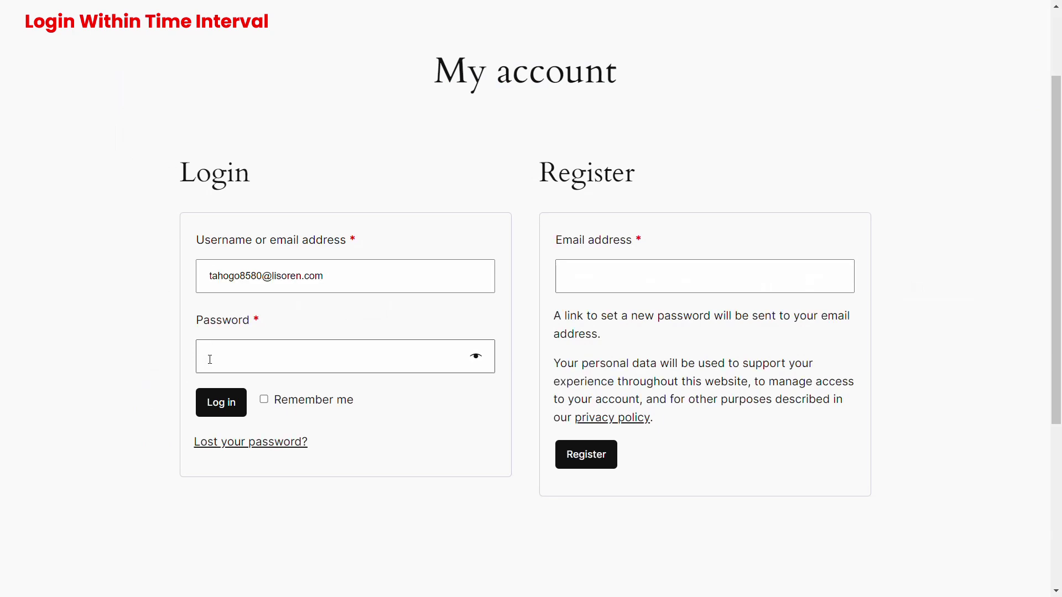
type("•••••••")
left_click(217, 405)
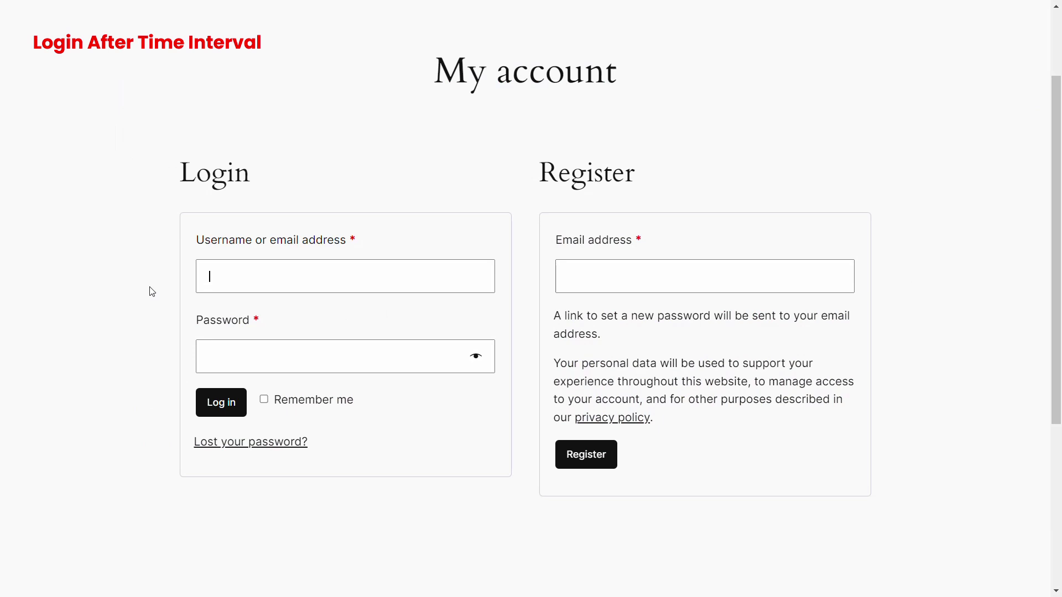
After the interval passes, log in again and validate the emailed OTP.
key("ctrl+v")
left_click(210, 359)
type("•••••")
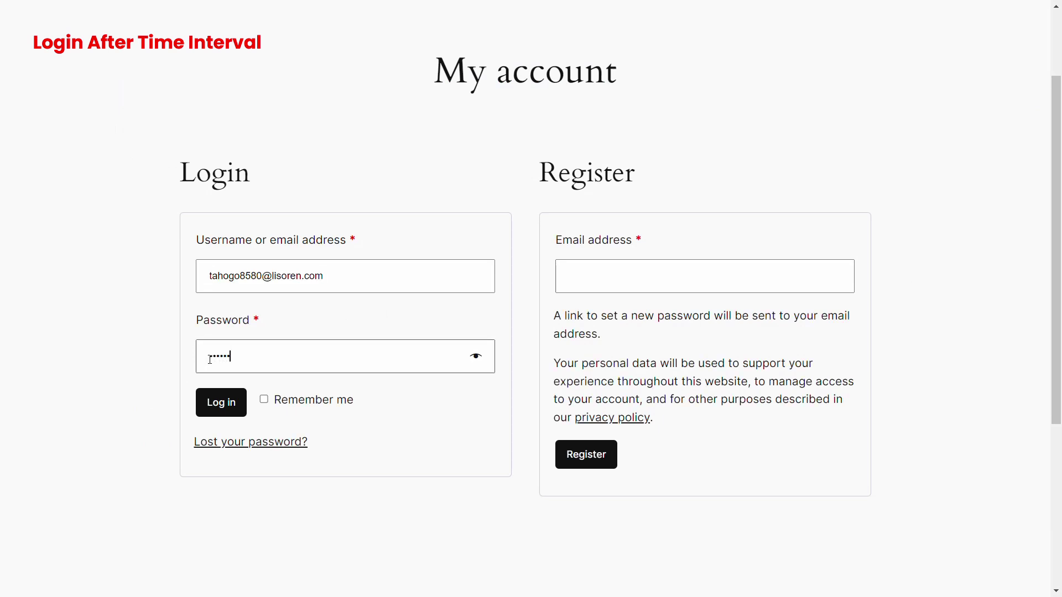
left_click(218, 405)
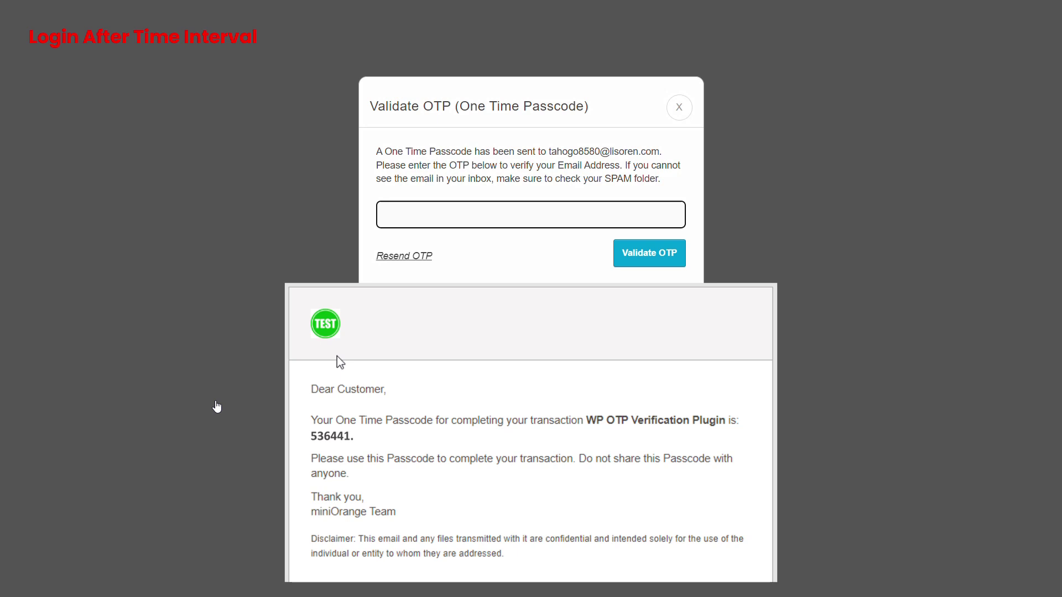
type("536441")
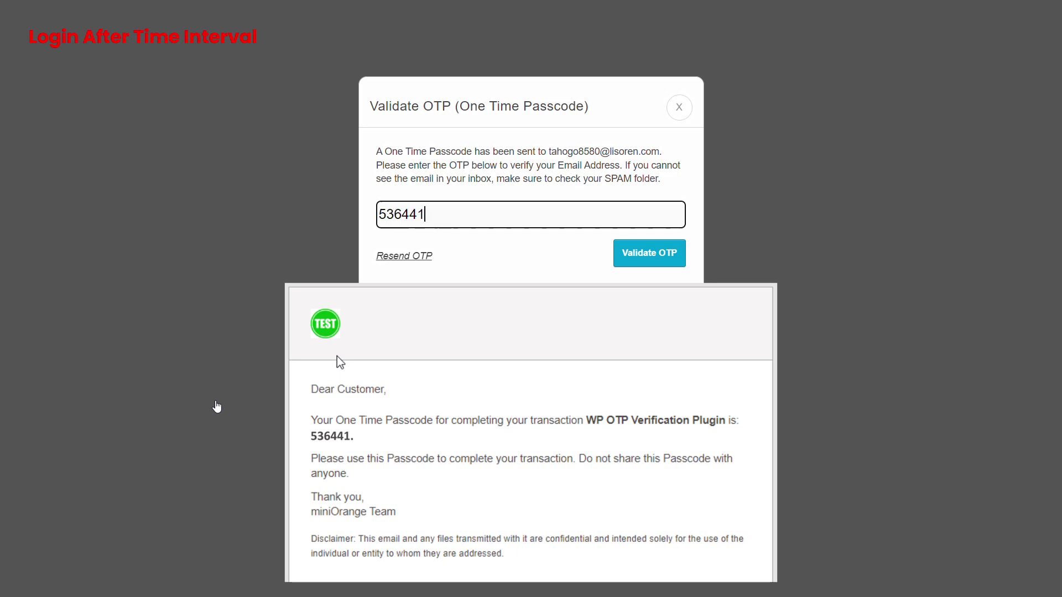
left_click(650, 252)
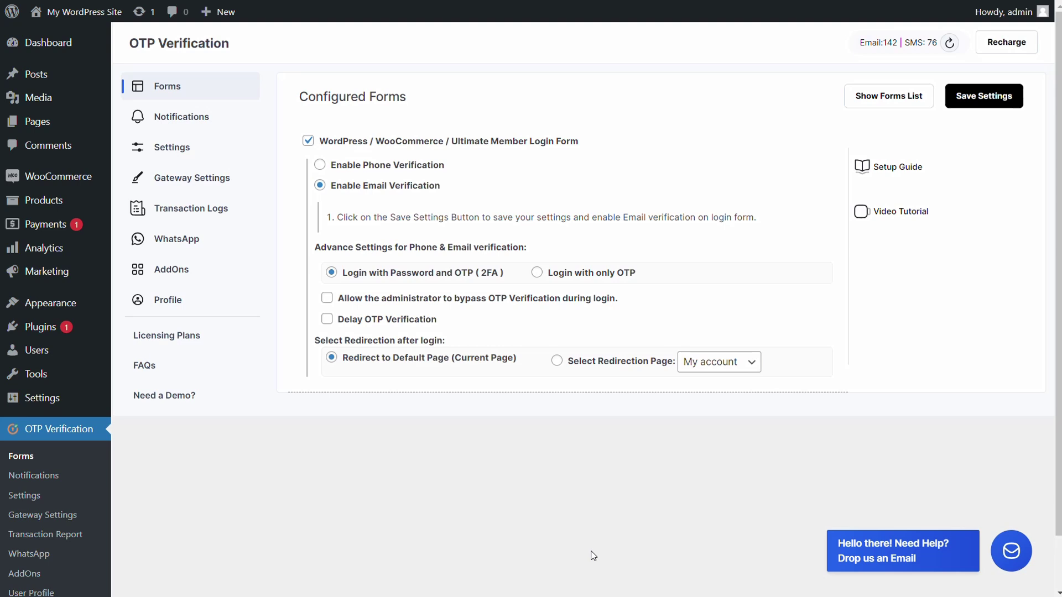
Set the post-login redirection page to Checkout and save the settings.
left_click(557, 361)
left_click(751, 365)
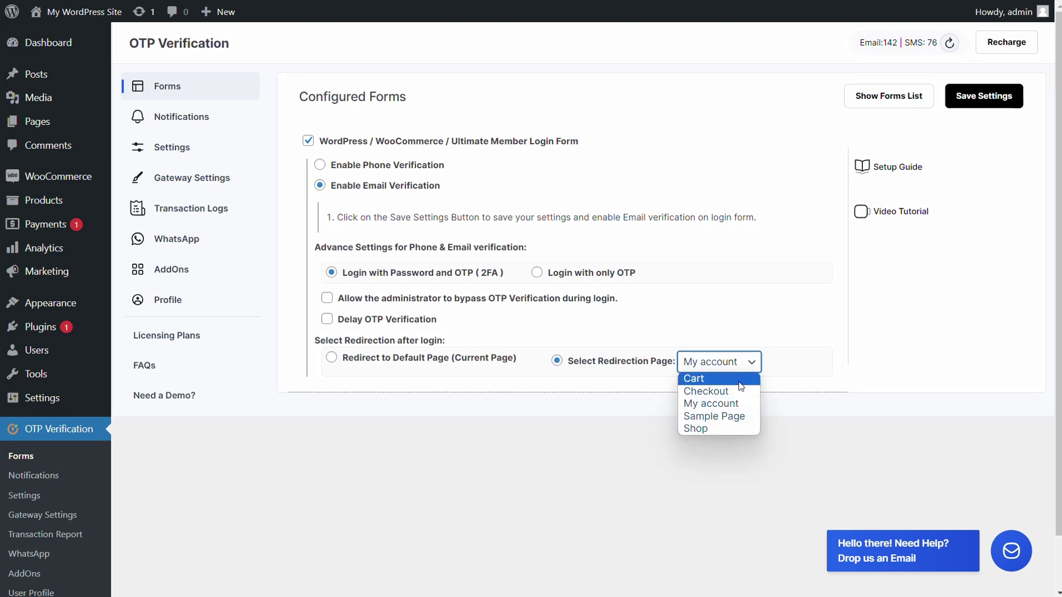
left_click(739, 391)
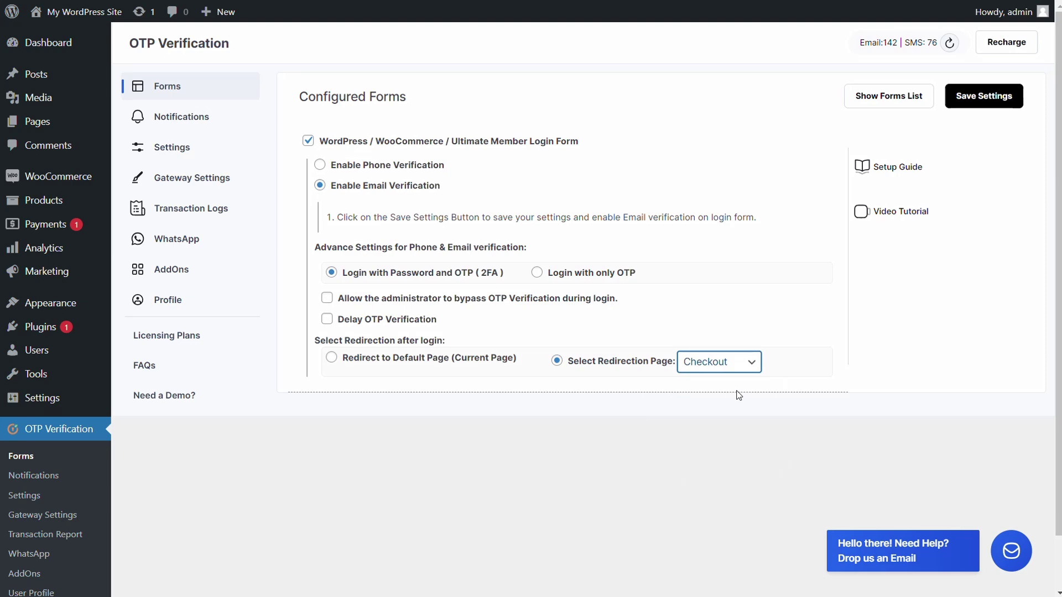
left_click(982, 96)
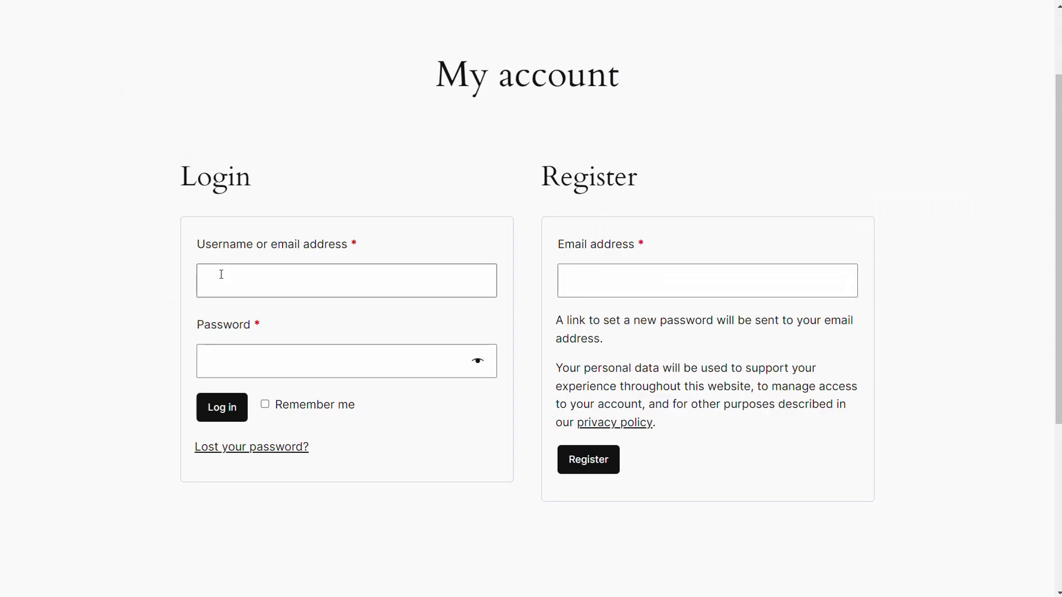
Log in on My account with the customer's email and password, then validate the pasted emailed OTP.
key("Tab")
type("•••••")
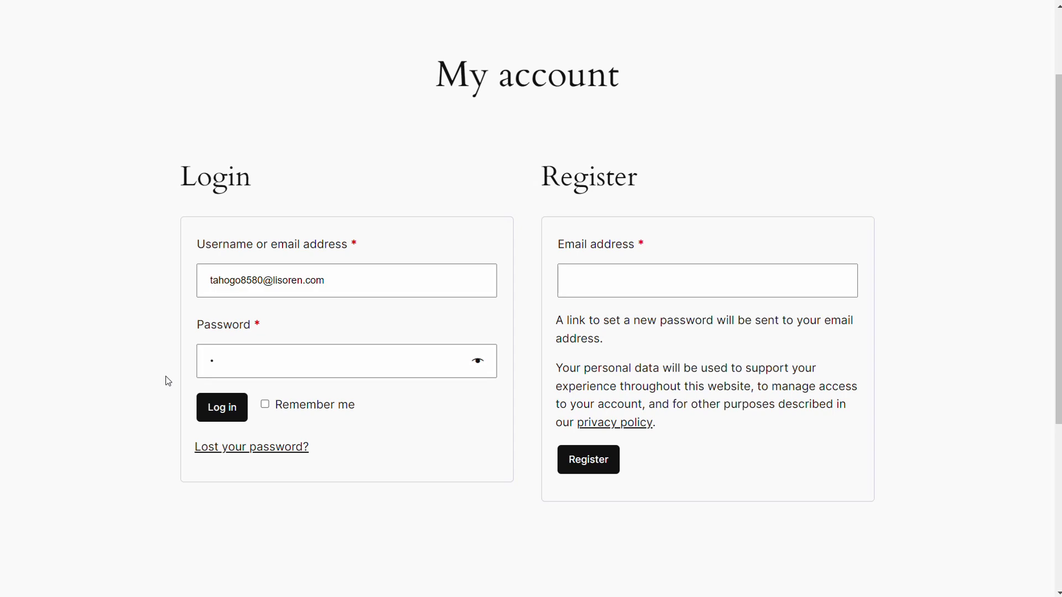
type("•")
left_click(220, 410)
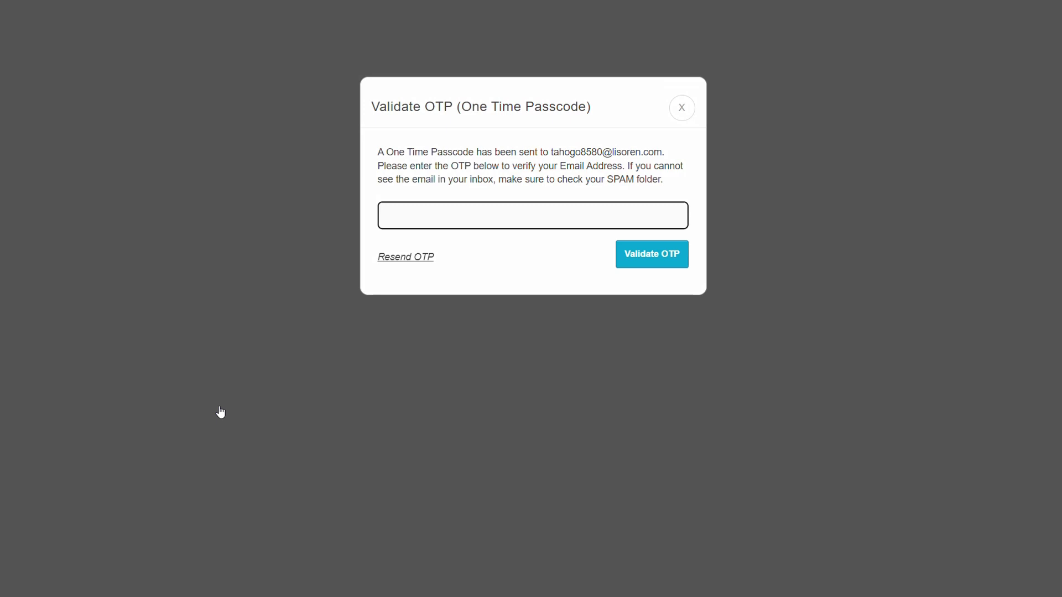
key("ctrl+v")
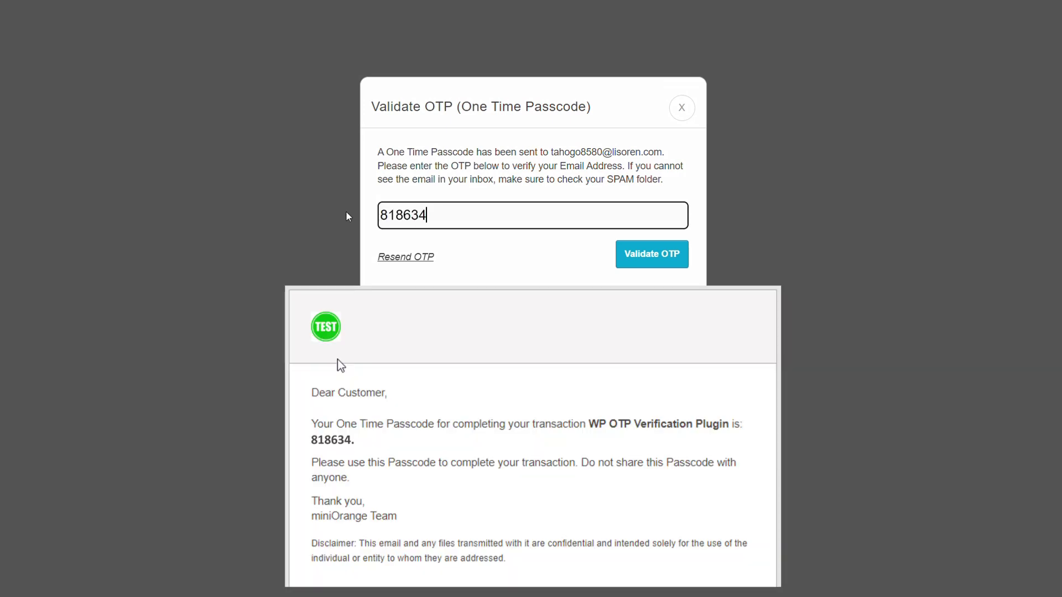
left_click(653, 254)
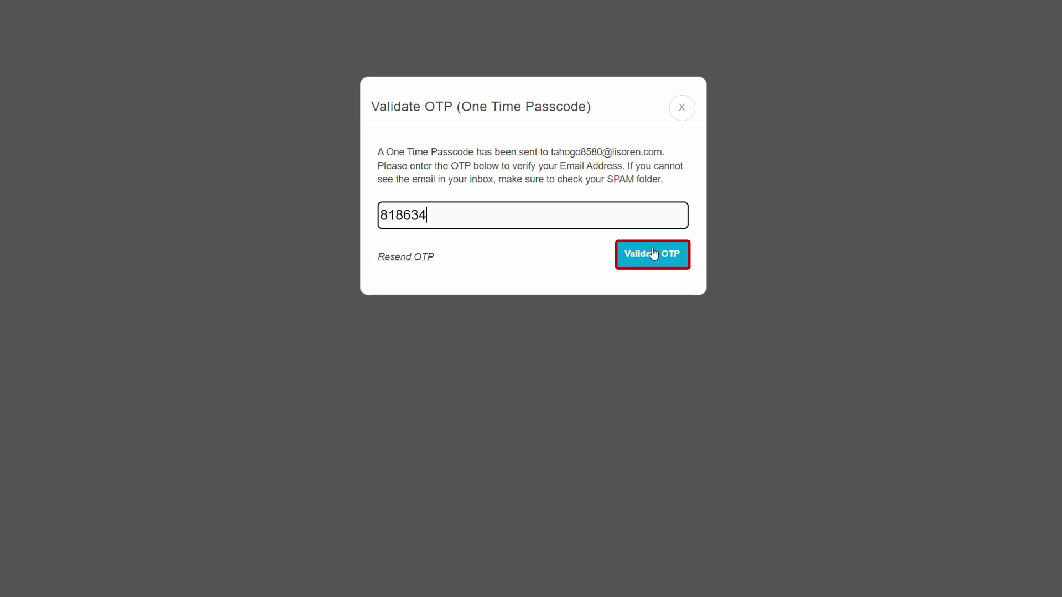